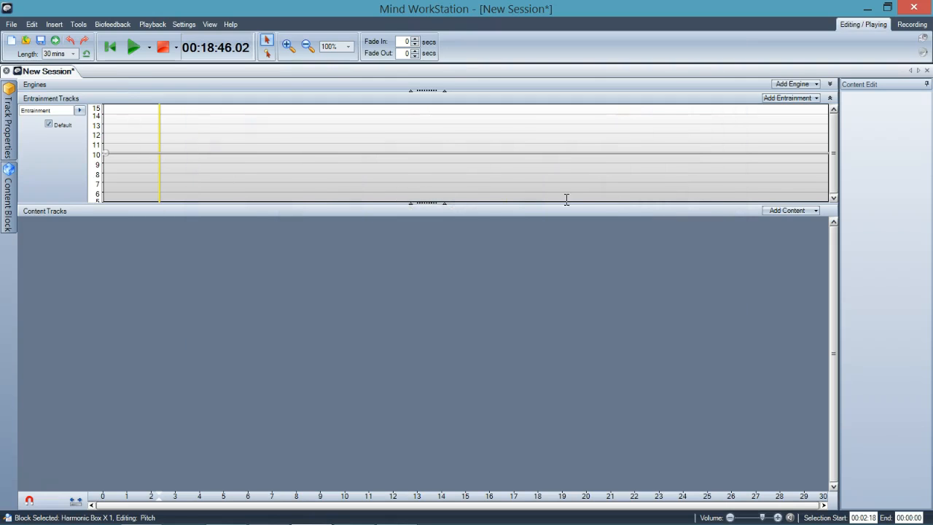
# Add an Isochronic Beats tone track to the session's content and play it briefly.
pyautogui.click(788, 212)
pyautogui.moveTo(787, 221)
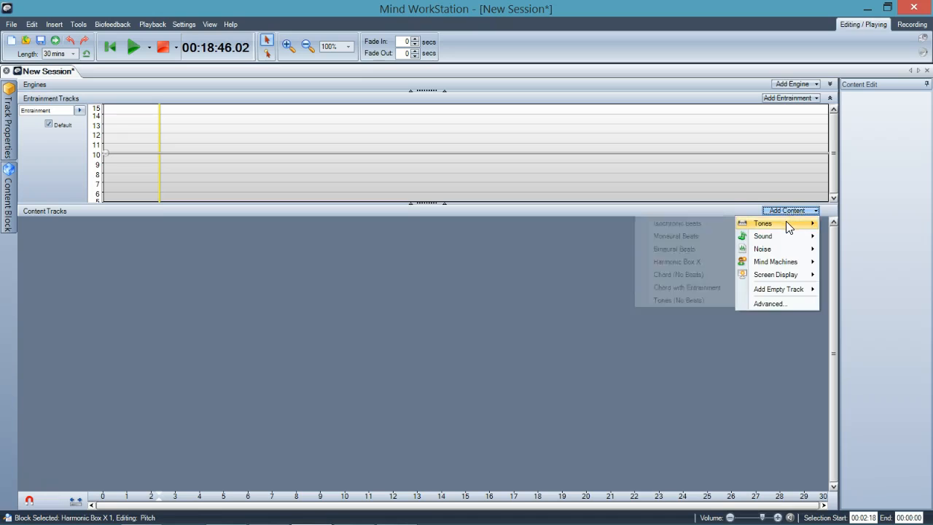
pyautogui.click(685, 223)
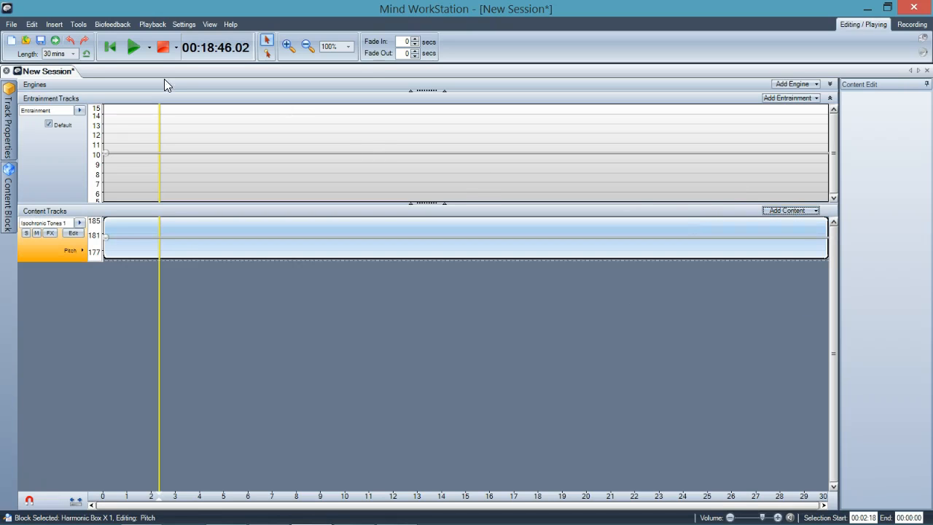
pyautogui.click(132, 48)
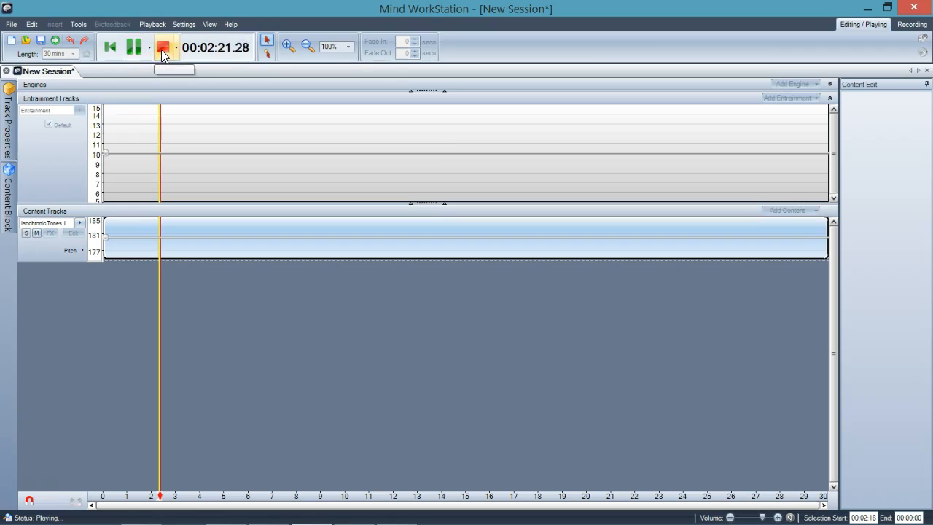
pyautogui.click(163, 48)
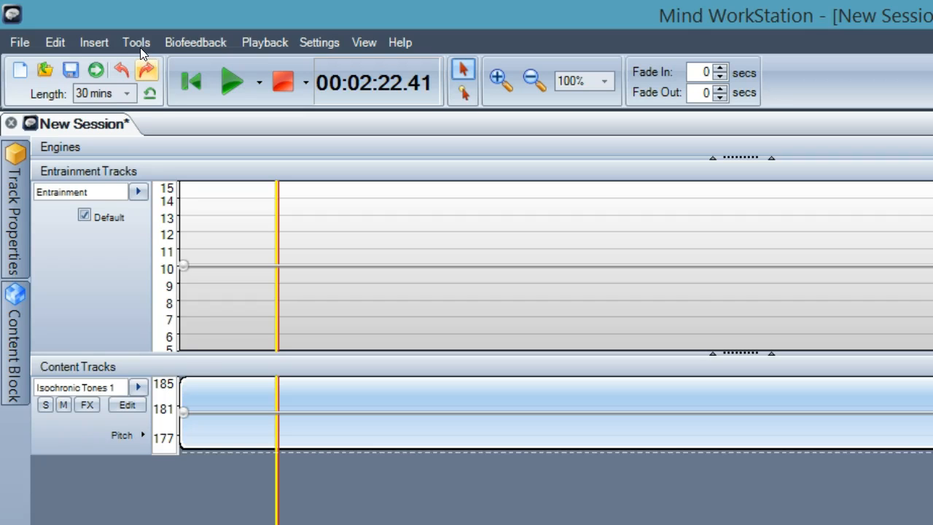
# Open the advanced content block dialog and look through the available block types, from Tones down to SpectraStrobe.
pyautogui.click(94, 43)
pyautogui.moveTo(97, 83)
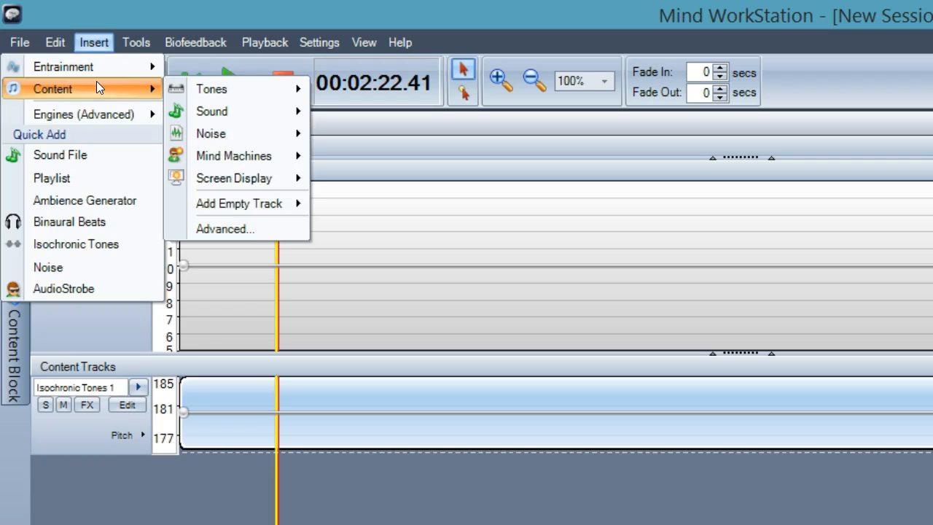
pyautogui.click(222, 225)
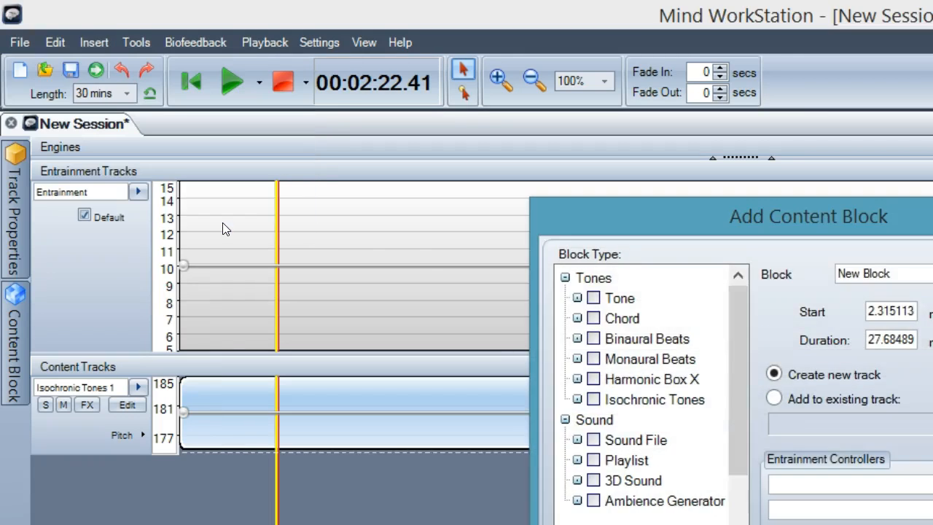
pyautogui.moveTo(661, 217); pyautogui.dragTo(128, 57)
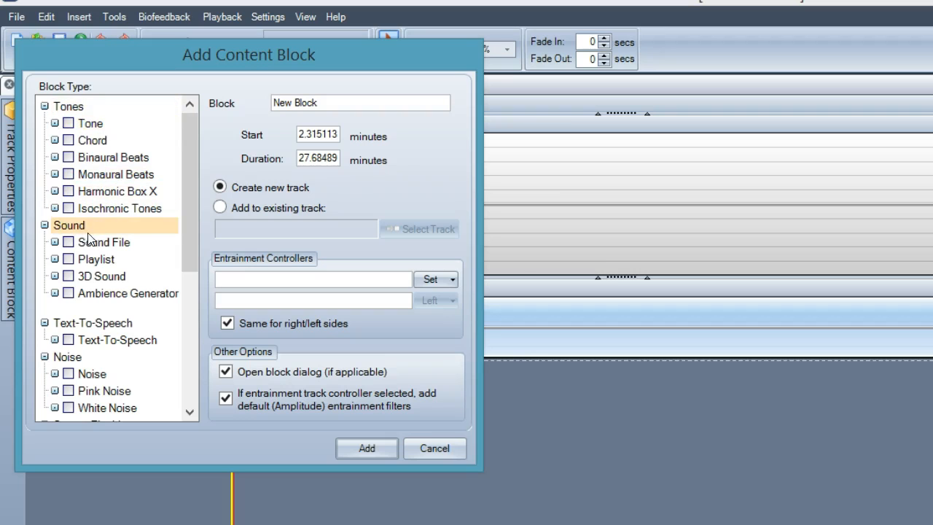
pyautogui.moveTo(189, 253); pyautogui.dragTo(190, 325)
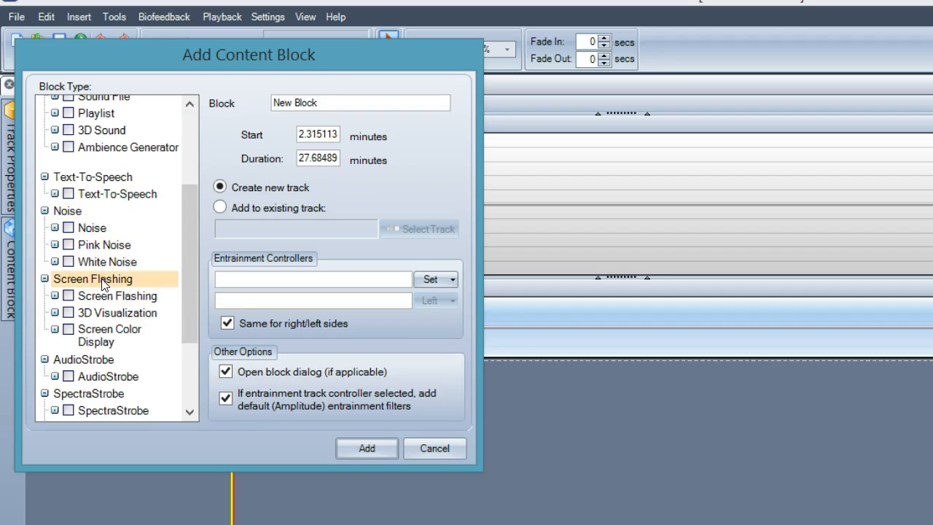
pyautogui.moveTo(191, 321); pyautogui.dragTo(185, 245)
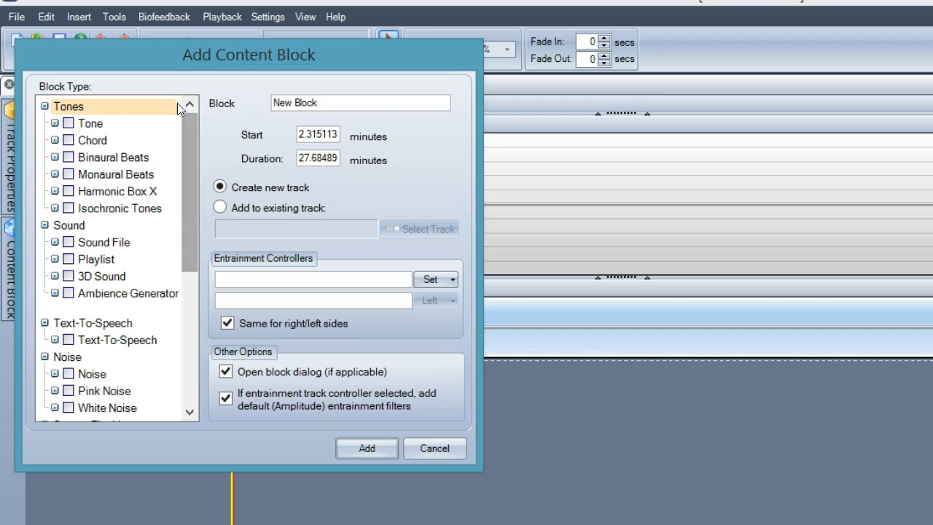
pyautogui.moveTo(163, 64); pyautogui.dragTo(246, 89)
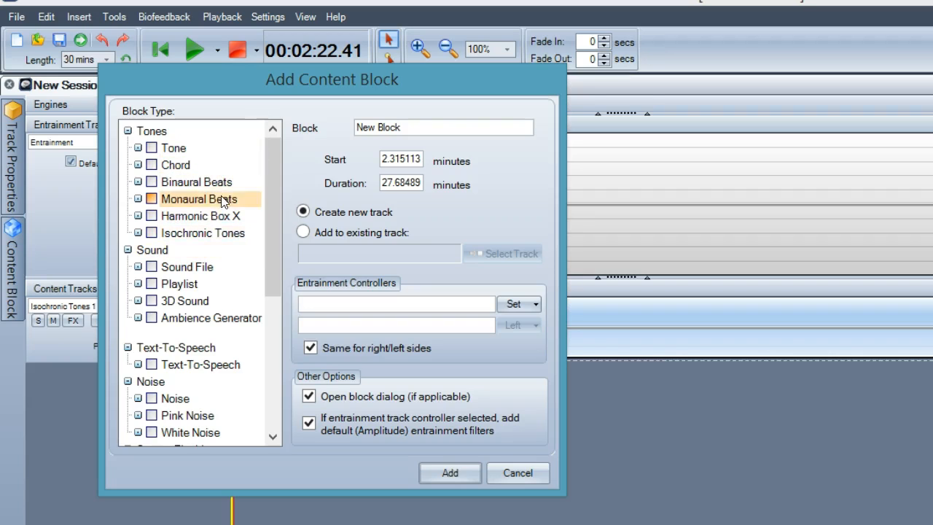
# Compare the entrainment controller assigned to the Tone and Isochronic Tones block types.
pyautogui.click(186, 151)
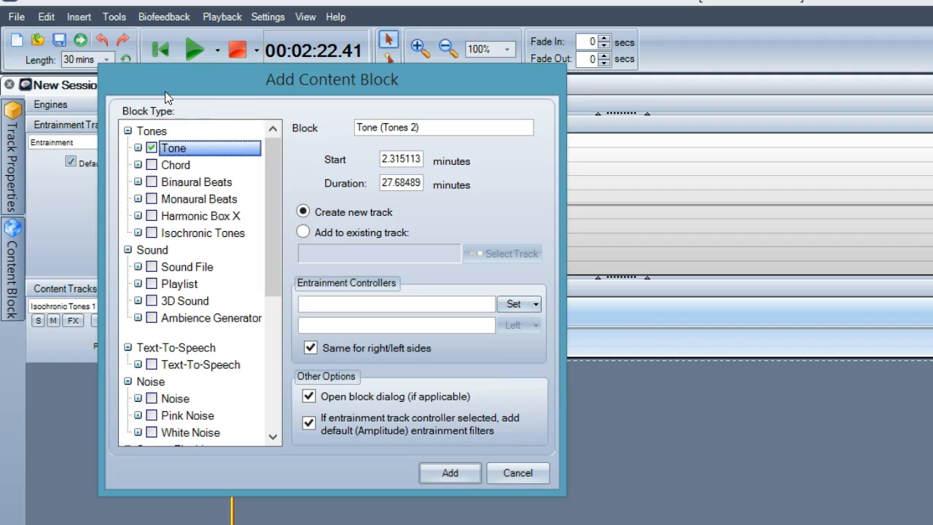
pyautogui.click(188, 235)
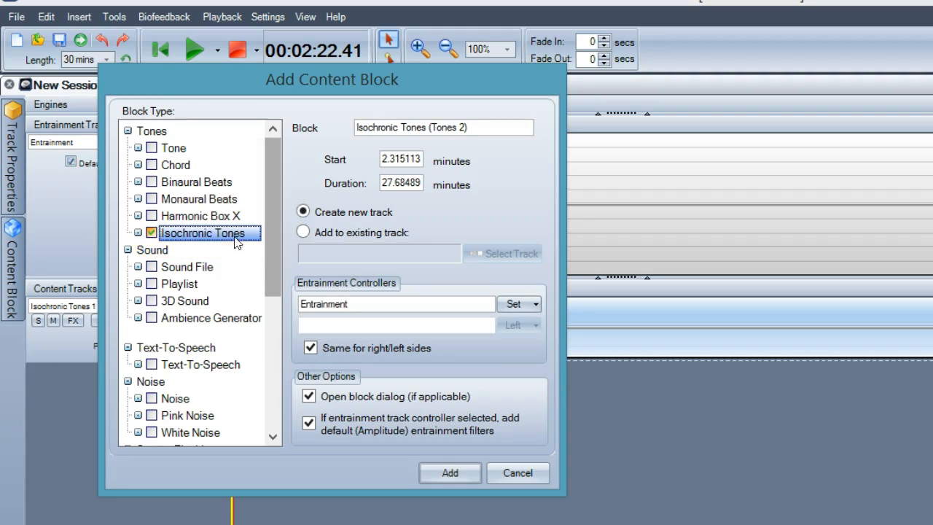
pyautogui.click(181, 149)
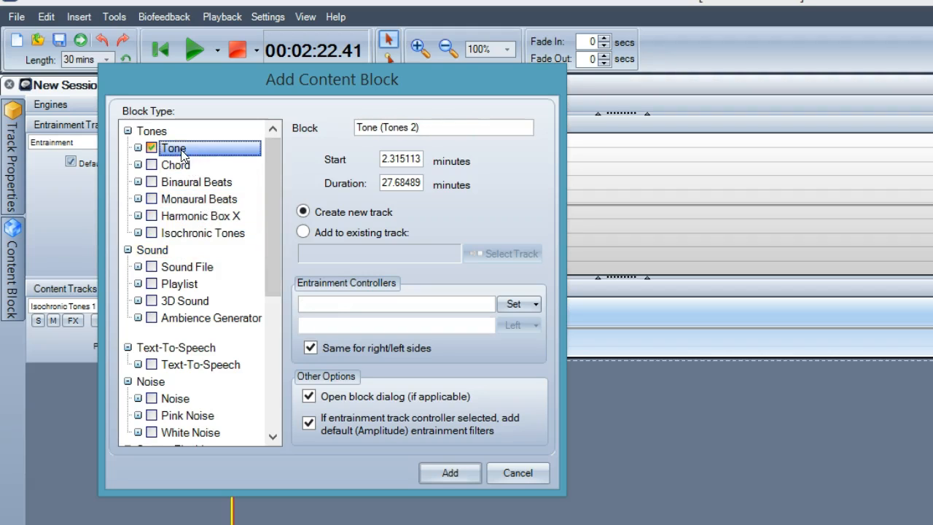
pyautogui.click(199, 228)
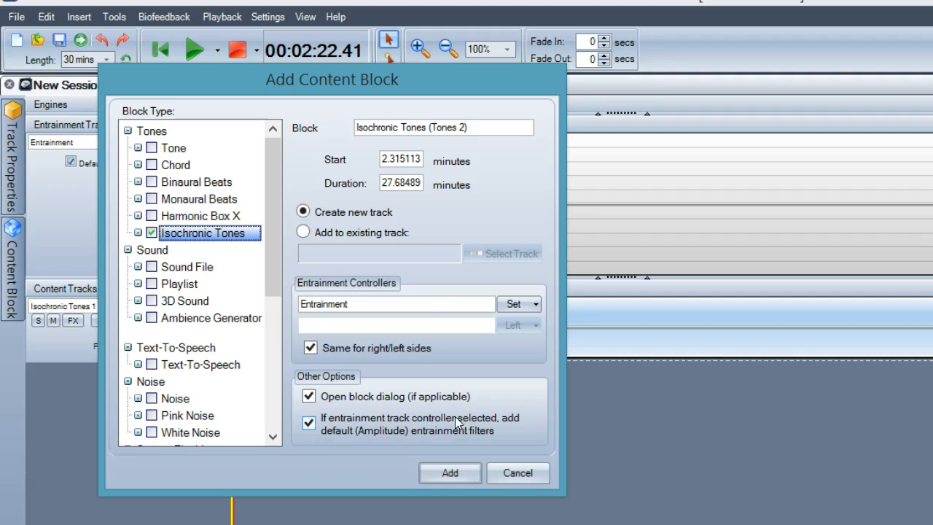
# Check the entrainment controller for the Chord, Binaural Beats and Monaural Beats block types.
pyautogui.click(182, 171)
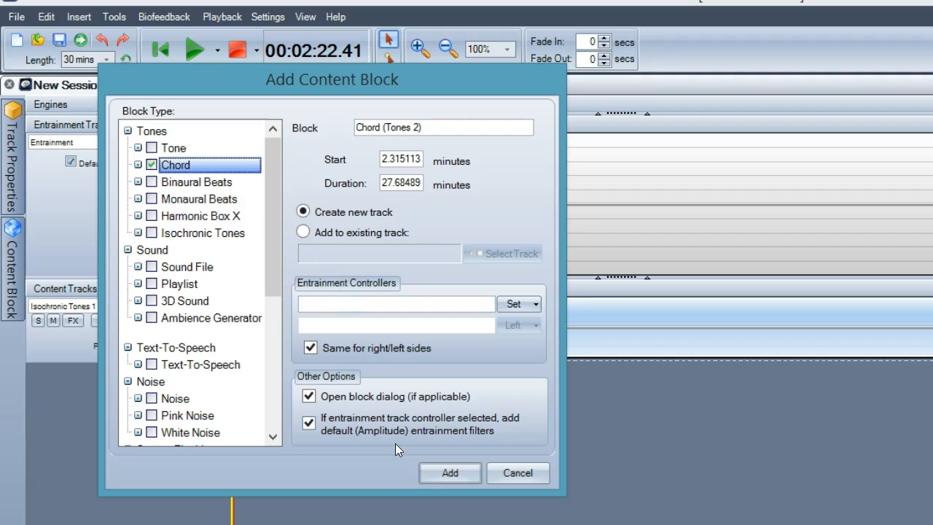
pyautogui.click(211, 185)
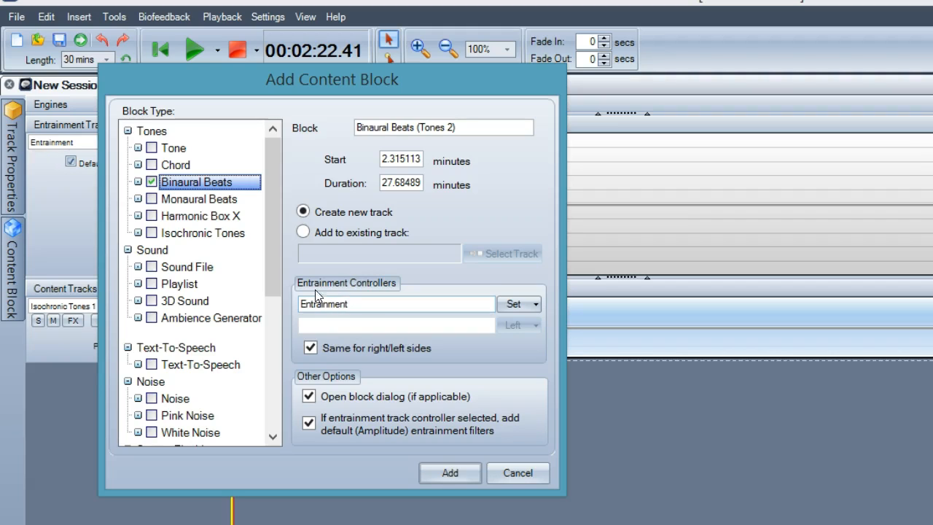
pyautogui.click(209, 199)
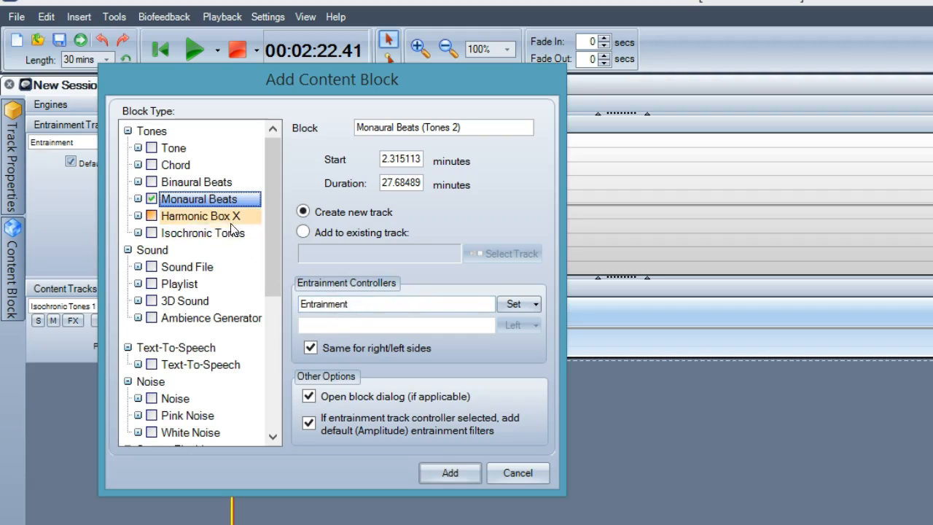
# Try to add a Harmonic Box X block without an entrainment controller, and switch the block type back to Isochronic Tones.
pyautogui.click(178, 217)
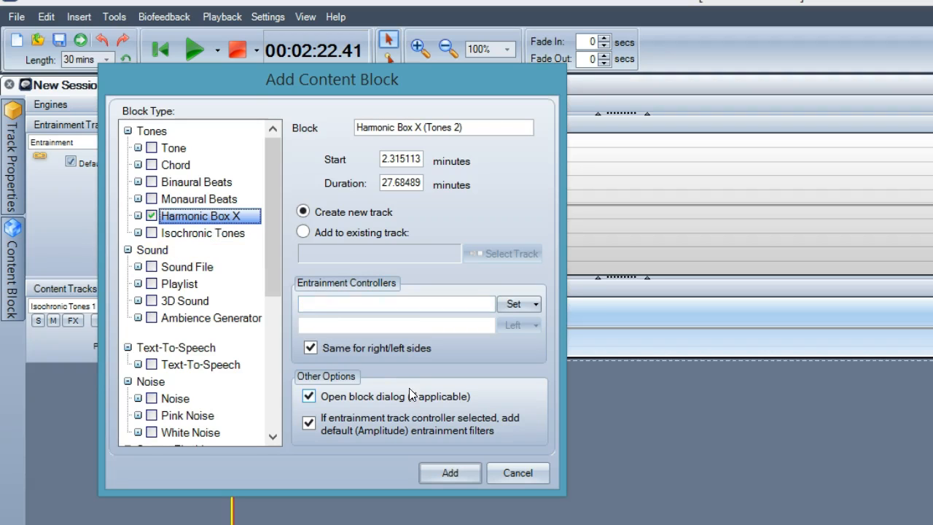
pyautogui.click(448, 473)
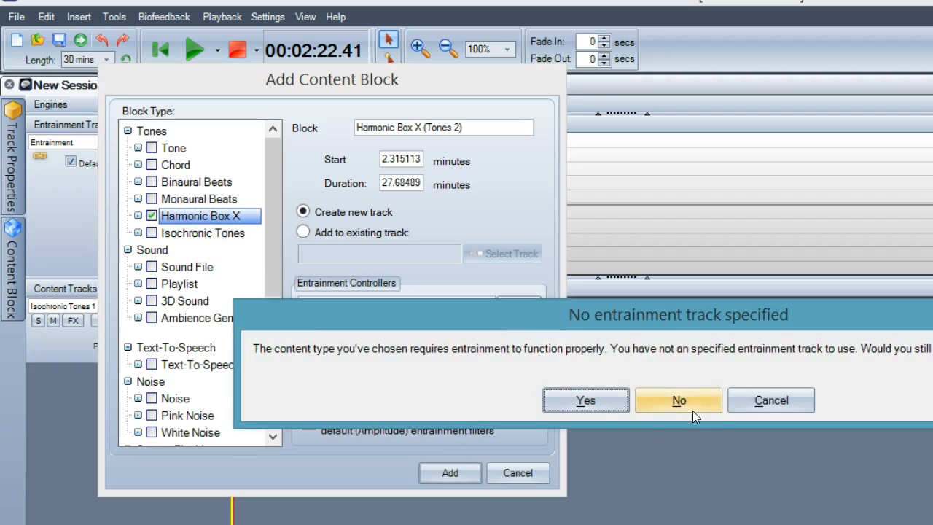
pyautogui.click(758, 399)
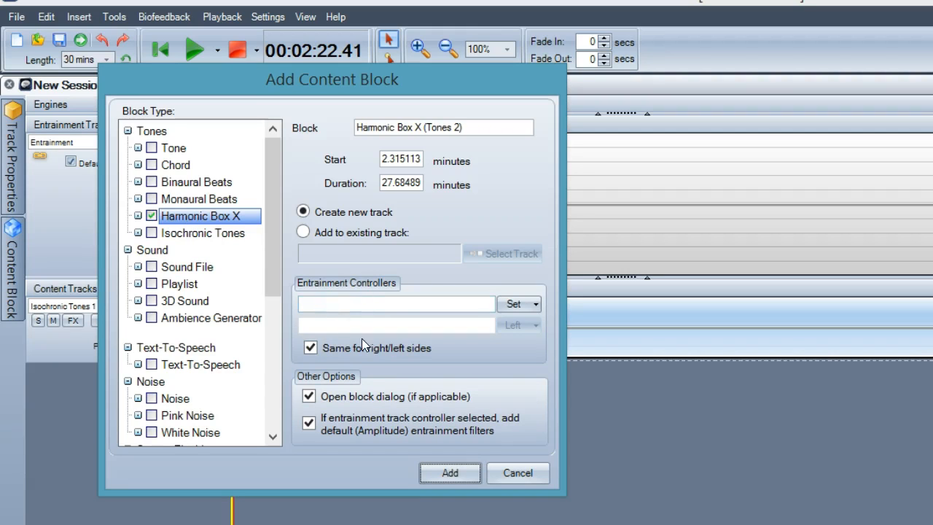
pyautogui.click(199, 238)
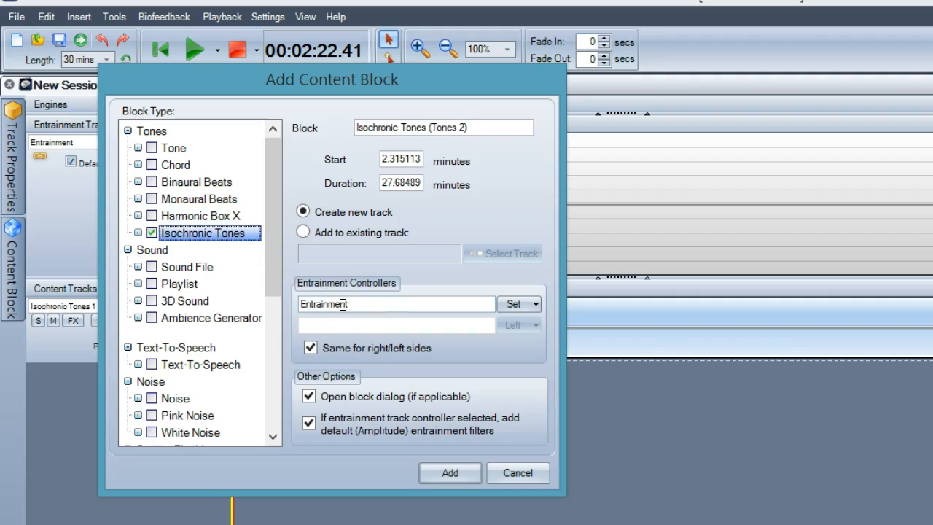
# Add a Sound File block on a new track without choosing a sound file.
pyautogui.click(179, 268)
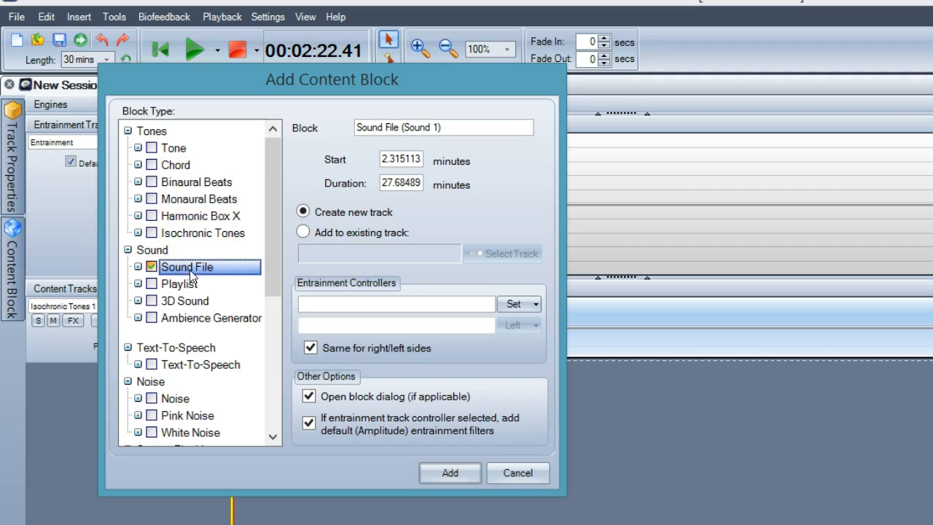
pyautogui.click(442, 468)
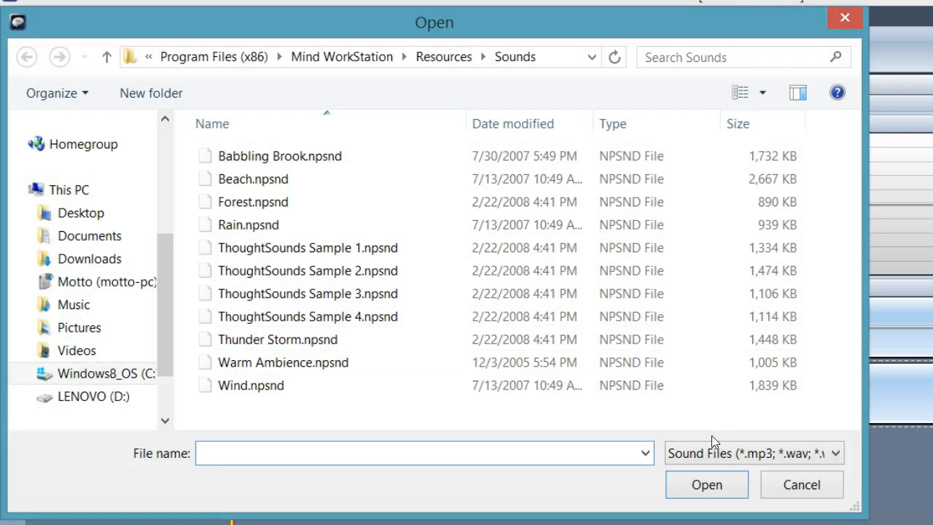
pyautogui.click(818, 491)
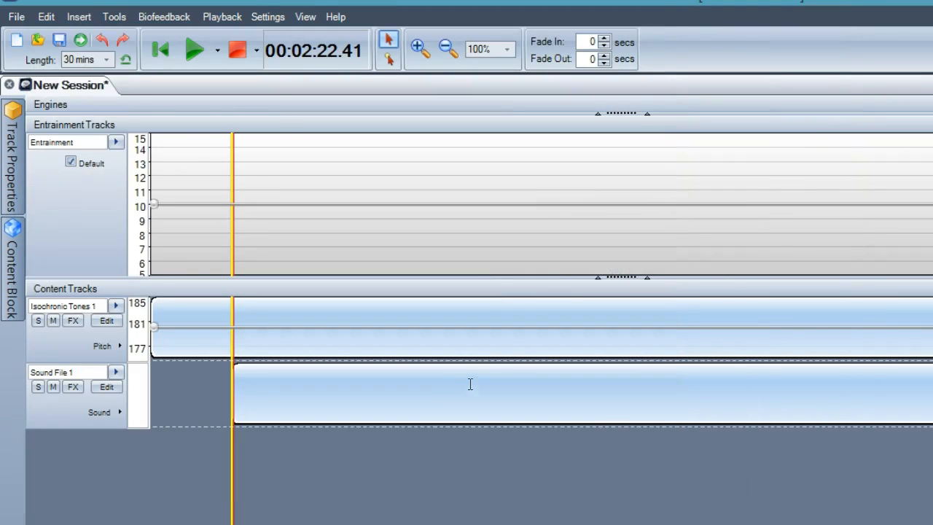
# Reopen the advanced content block dialog and check the settings for the 3D Sound and Ambience Generator block types.
pyautogui.click(88, 18)
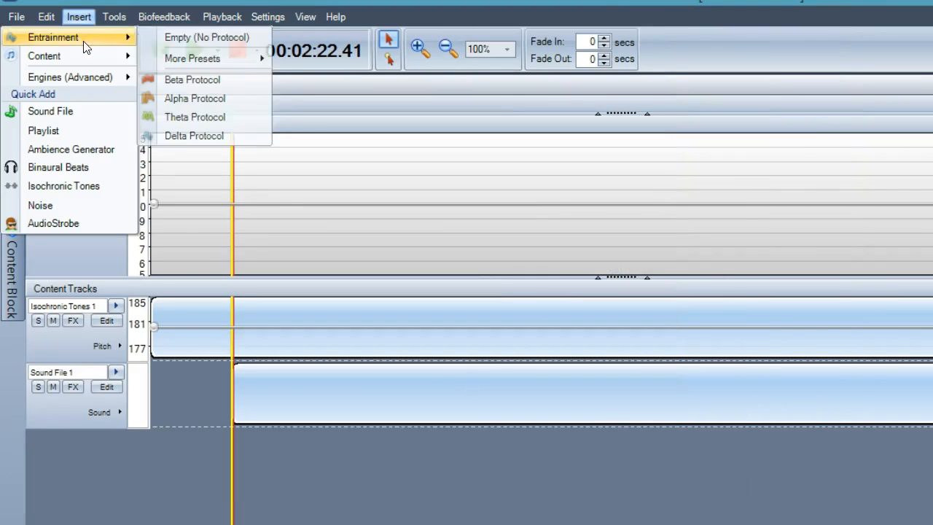
pyautogui.moveTo(81, 52)
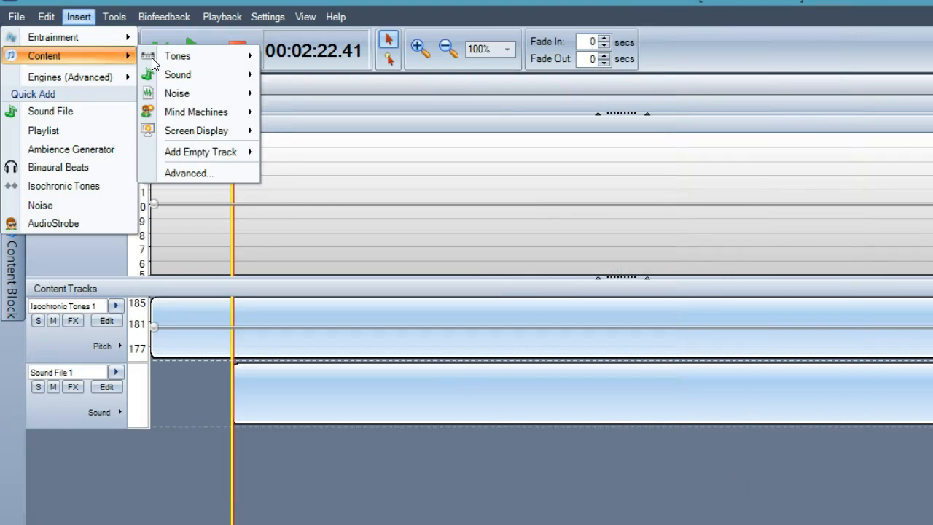
pyautogui.click(186, 171)
pyautogui.moveTo(526, 167); pyautogui.dragTo(149, 102)
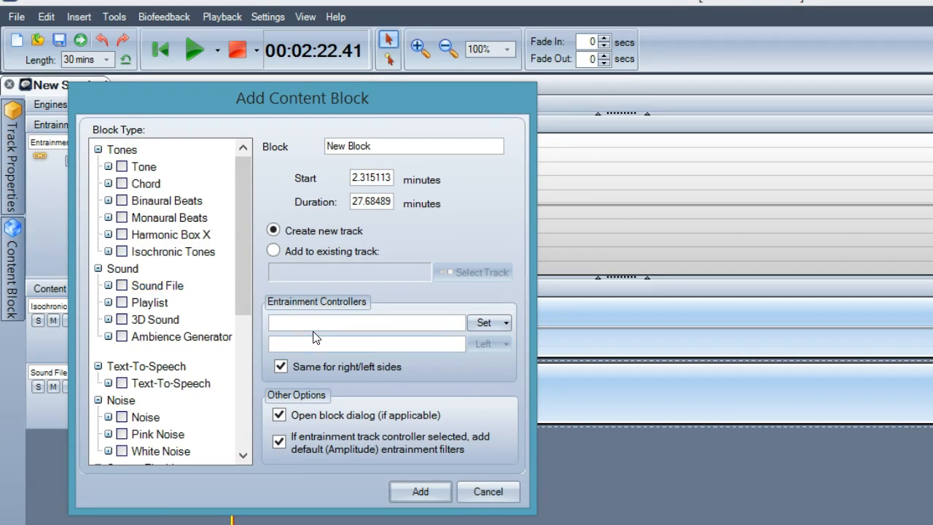
pyautogui.click(153, 321)
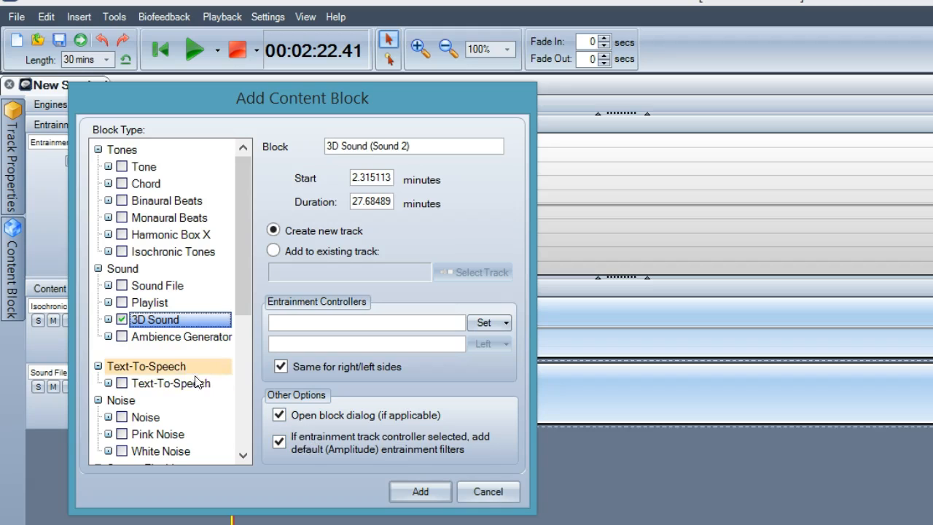
pyautogui.click(177, 339)
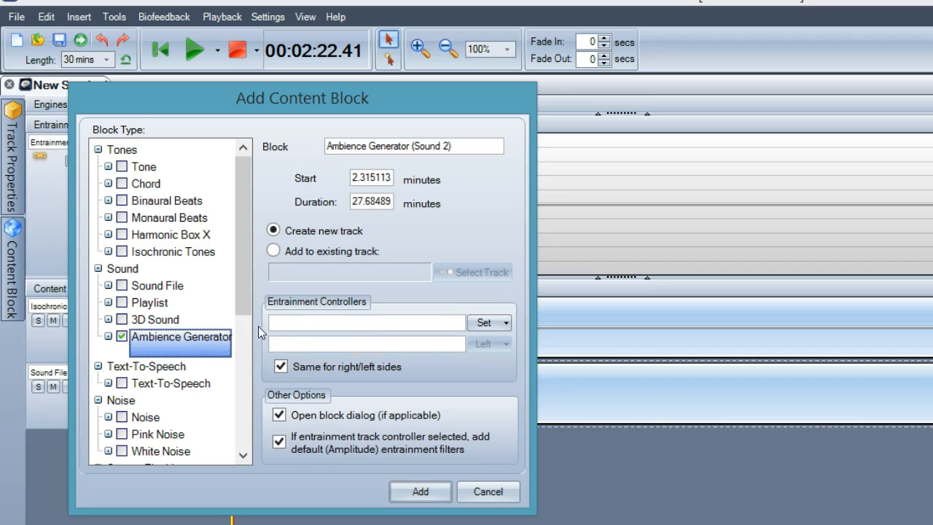
# Add a Text-To-Speech block on a new track and leave its speech editor without entering any text.
pyautogui.moveTo(236, 289); pyautogui.dragTo(244, 320)
pyautogui.click(190, 319)
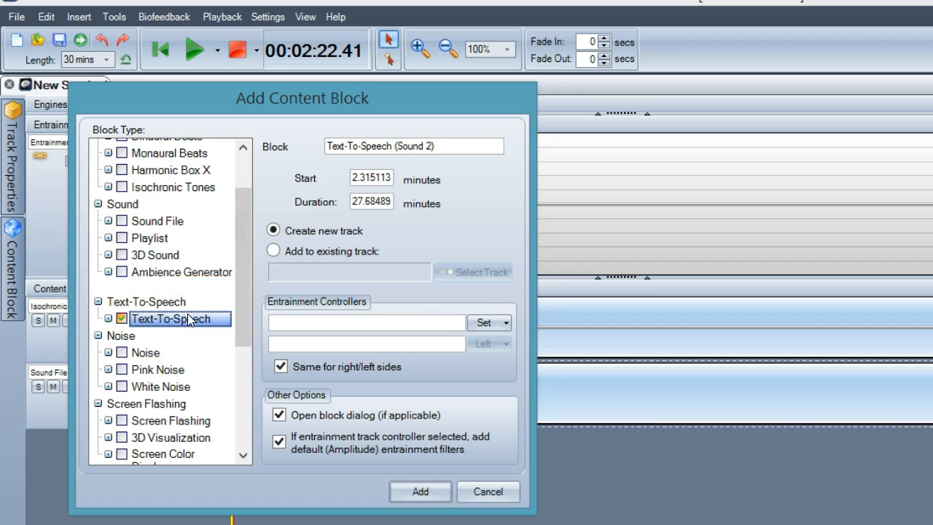
pyautogui.click(419, 492)
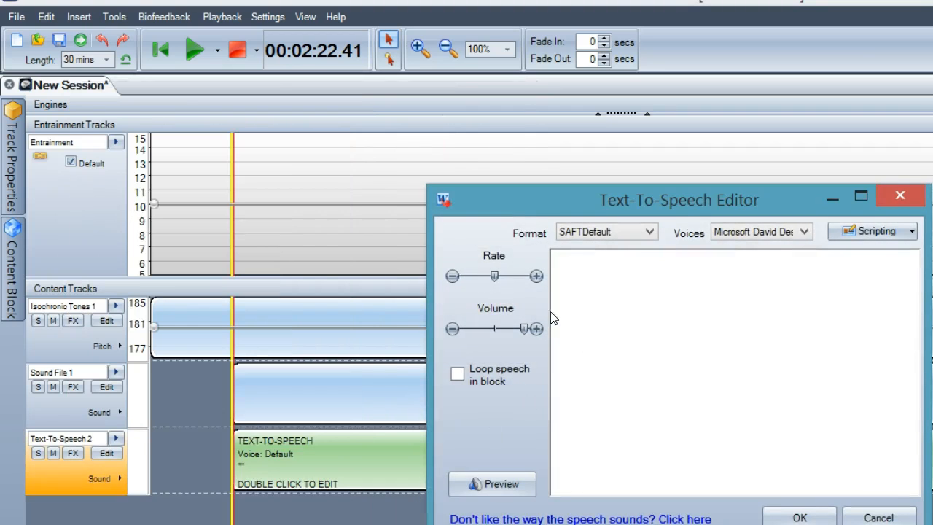
pyautogui.click(897, 520)
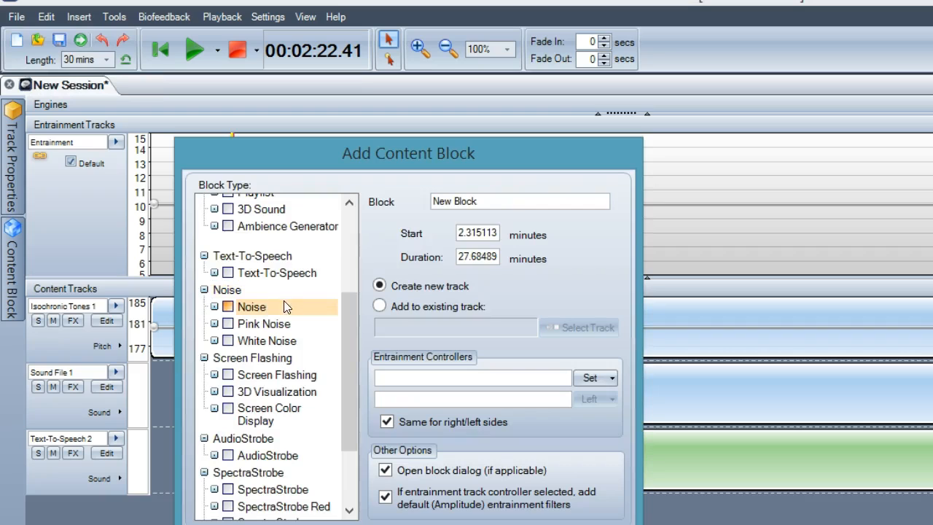
# Check the entrainment controller for the Noise, Pink Noise and White Noise block types in the content block dialog.
pyautogui.click(274, 308)
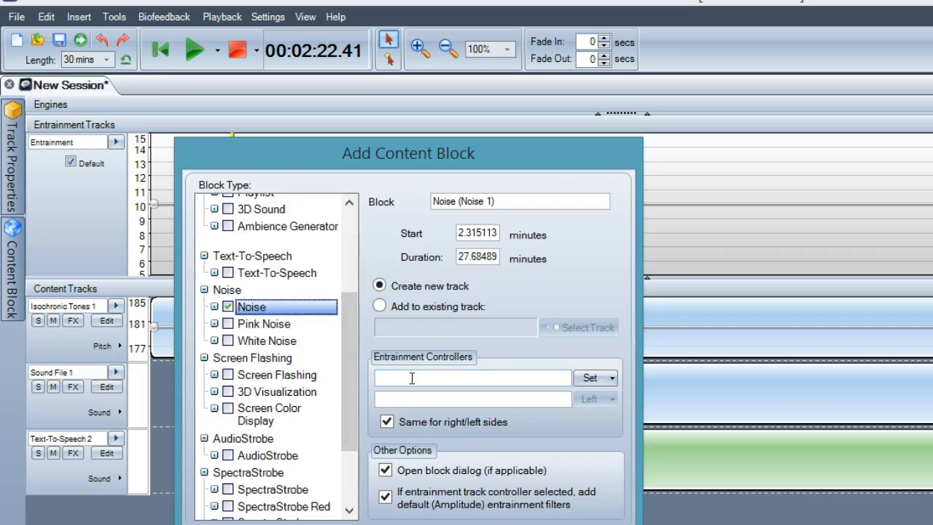
pyautogui.click(295, 325)
pyautogui.click(295, 340)
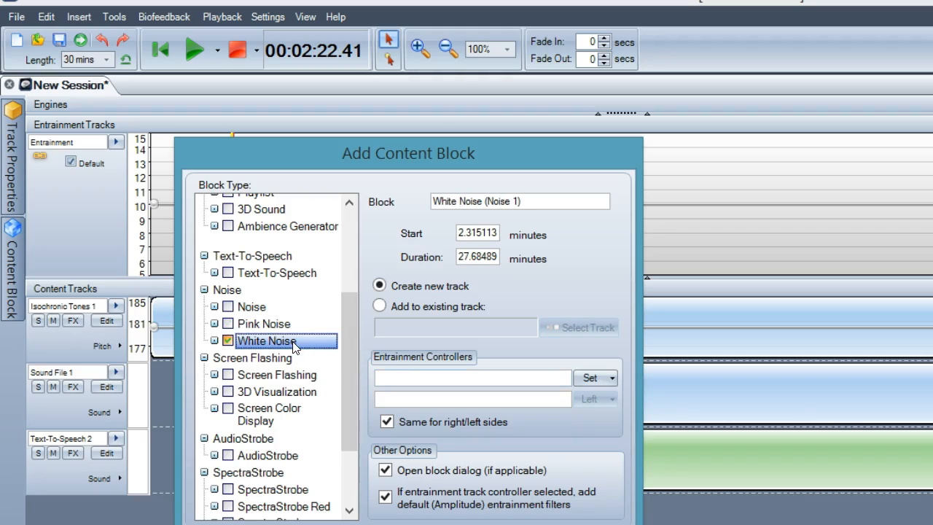
pyautogui.scroll(-1, 349, 361)
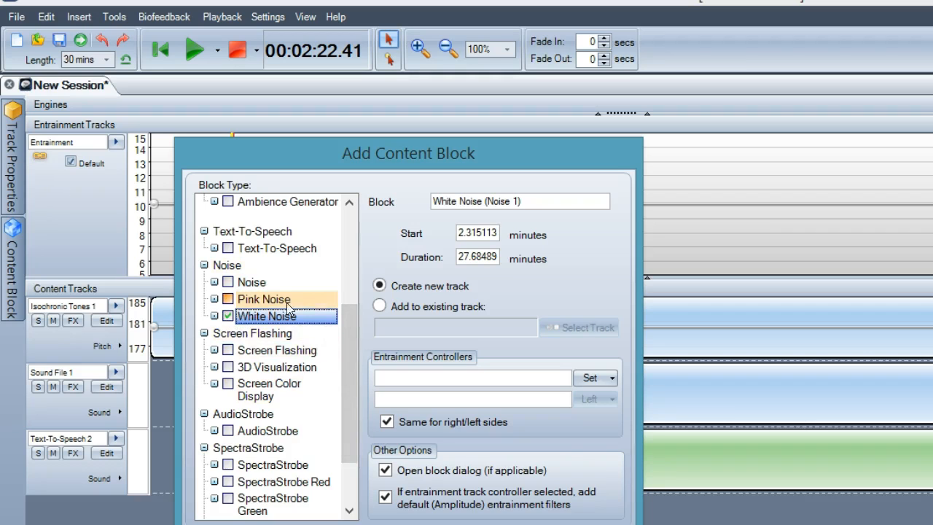
# Try to add a Screen Flashing block on a new track without an entrainment controller.
pyautogui.moveTo(340, 362); pyautogui.dragTo(347, 384)
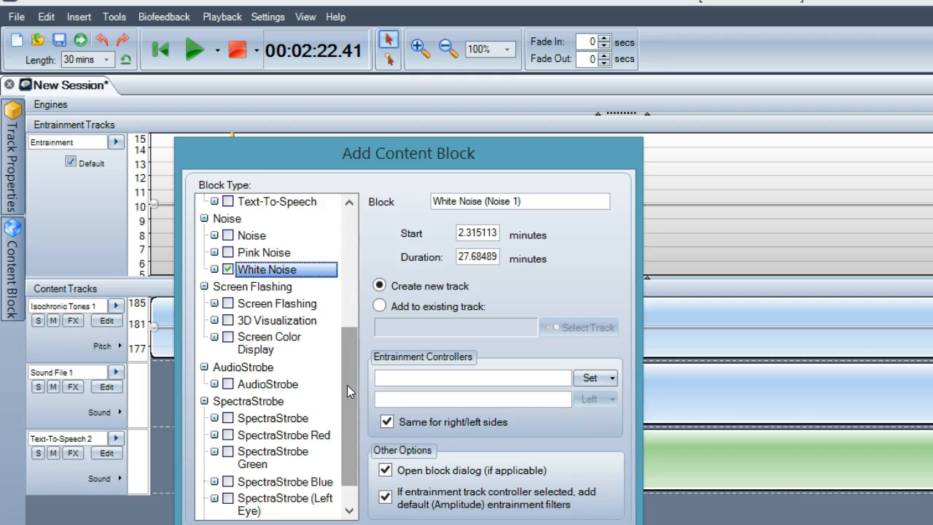
pyautogui.click(264, 304)
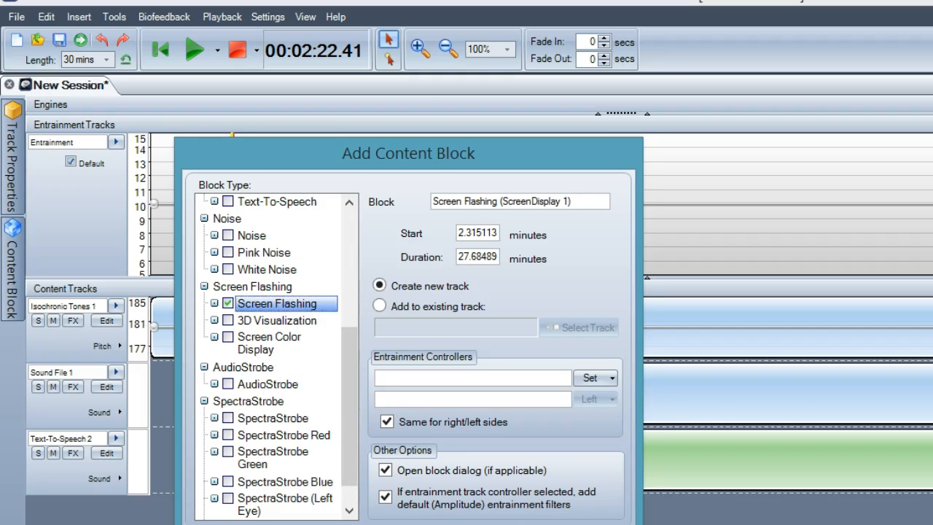
pyautogui.press('Return')
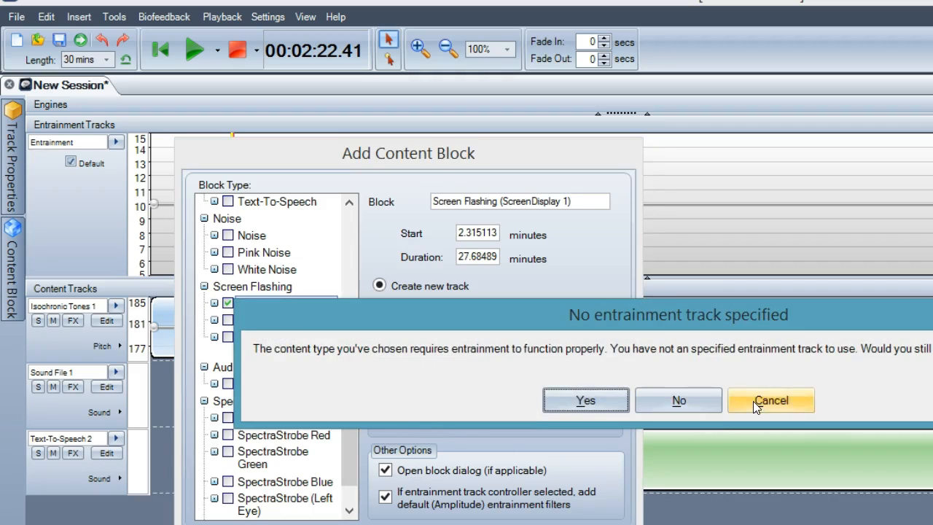
pyautogui.click(771, 400)
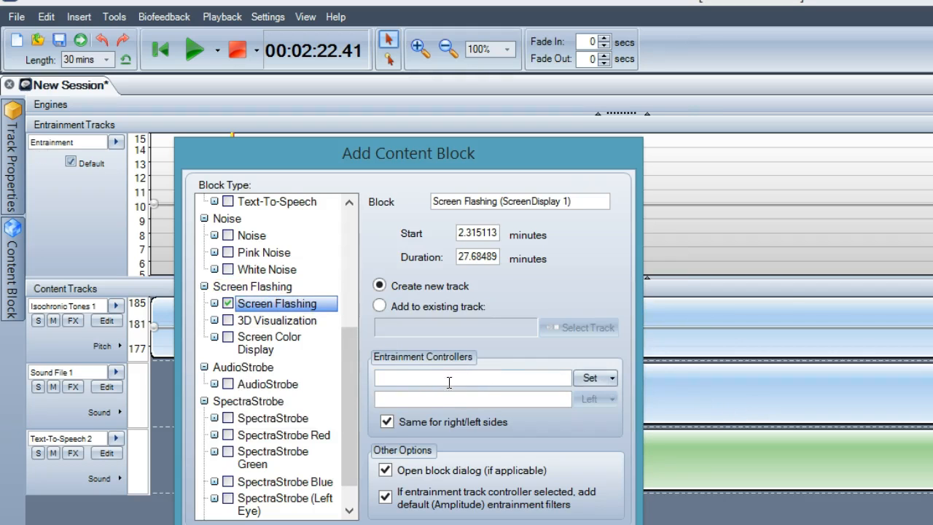
# Add a 3D Visualization block on a new track and review its visualization settings without choosing a visualization.
pyautogui.click(289, 321)
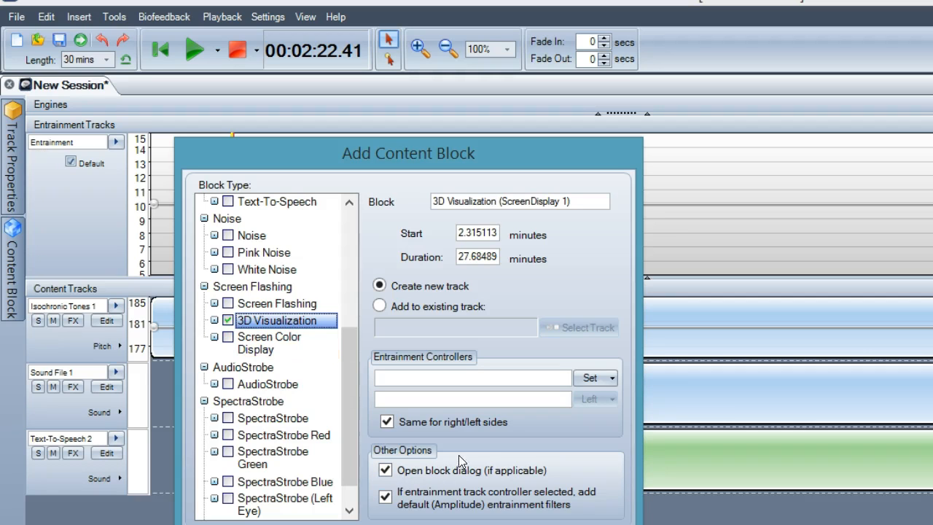
pyautogui.click(369, 523)
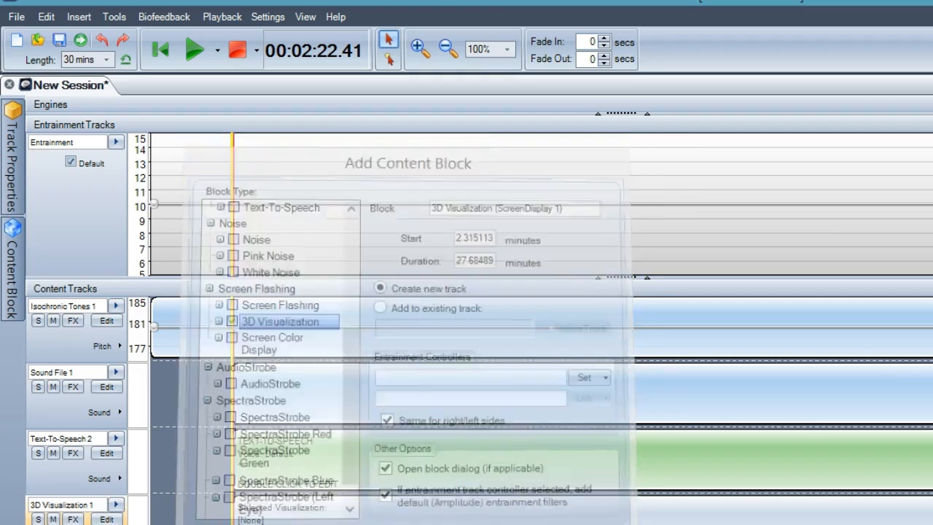
pyautogui.click(336, 501)
pyautogui.doubleClick(336, 501)
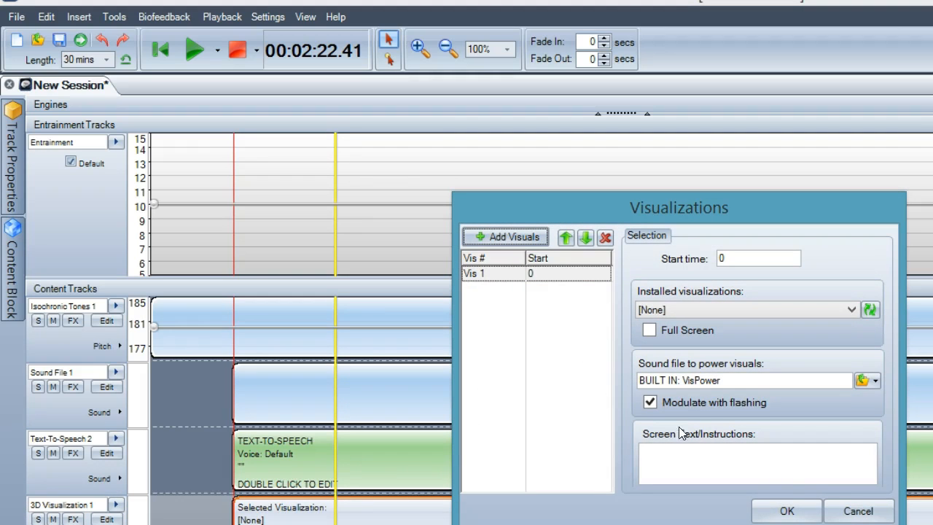
pyautogui.click(853, 510)
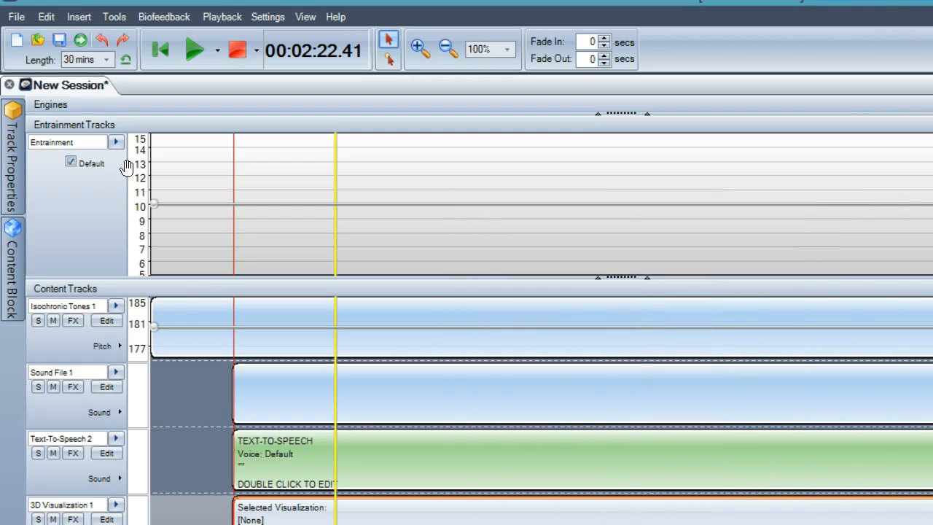
# Try to add a Screen Color Display block to the existing 3D Visualization 1 track.
pyautogui.click(70, 17)
pyautogui.moveTo(75, 45)
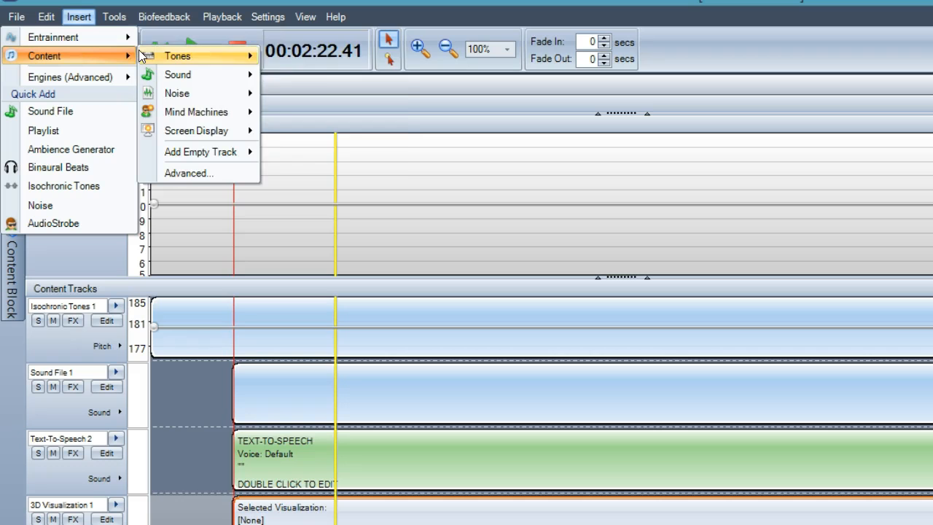
pyautogui.moveTo(143, 56)
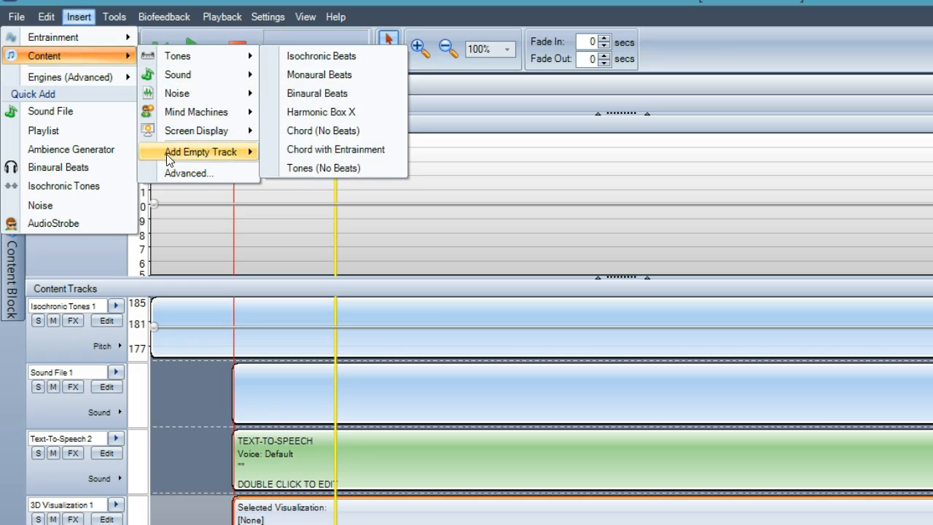
pyautogui.click(168, 172)
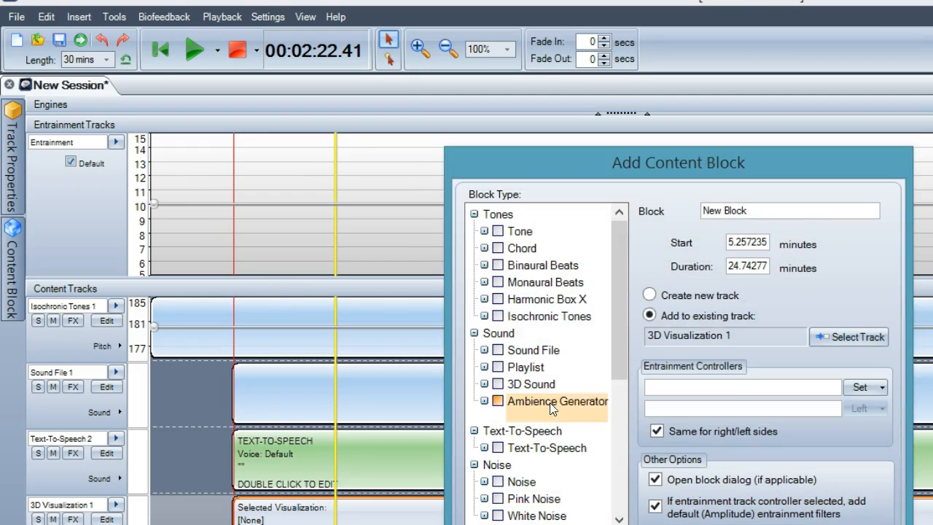
pyautogui.moveTo(615, 352); pyautogui.dragTo(626, 450)
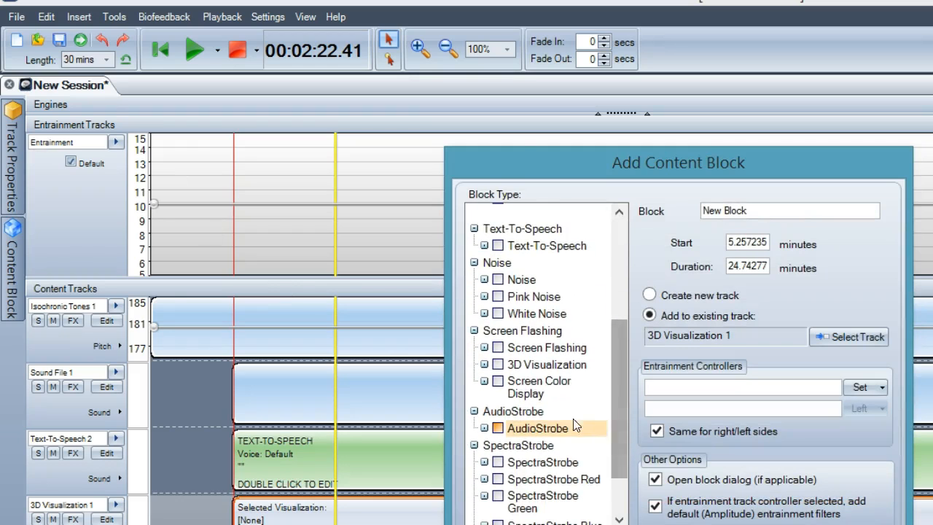
pyautogui.click(551, 392)
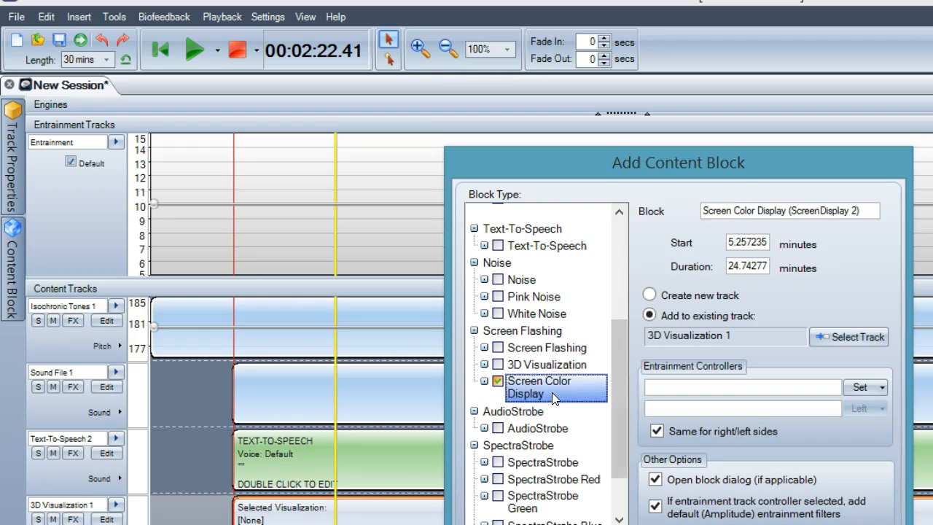
pyautogui.moveTo(582, 159); pyautogui.dragTo(306, 170)
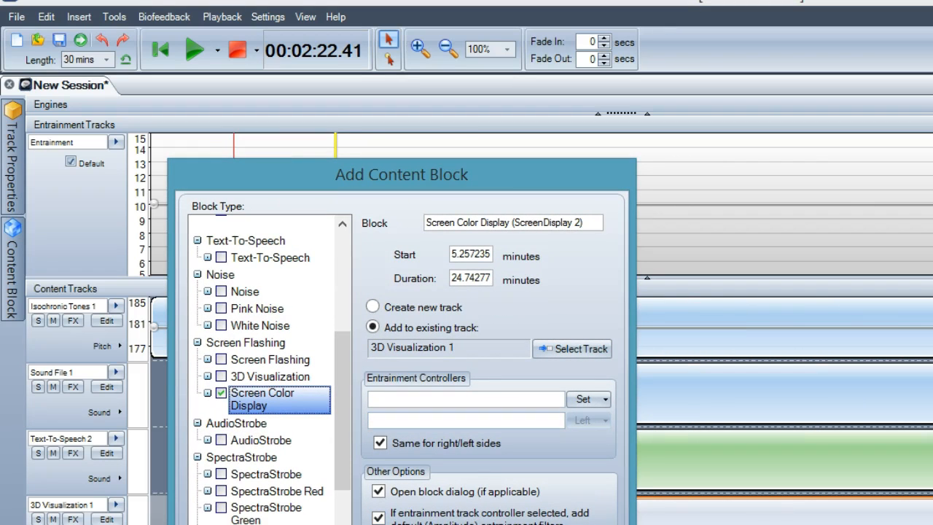
pyautogui.press('Return')
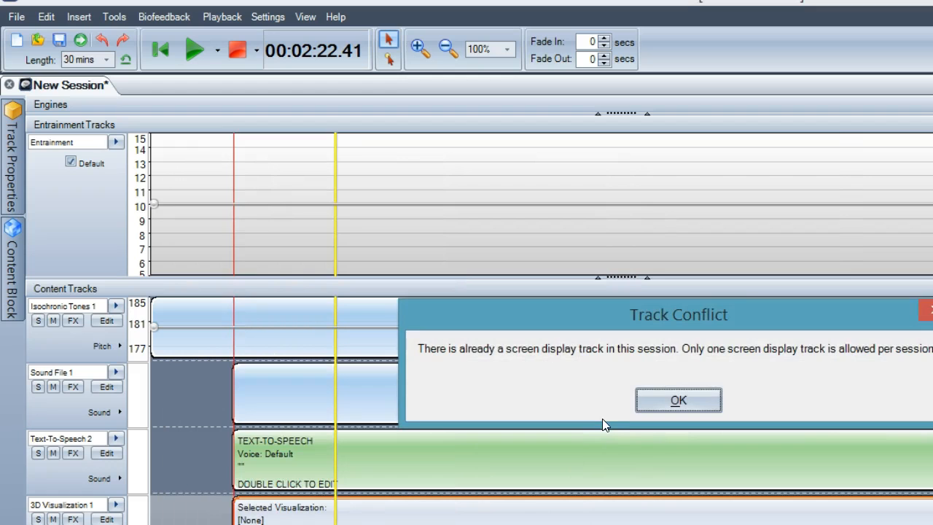
pyautogui.click(650, 400)
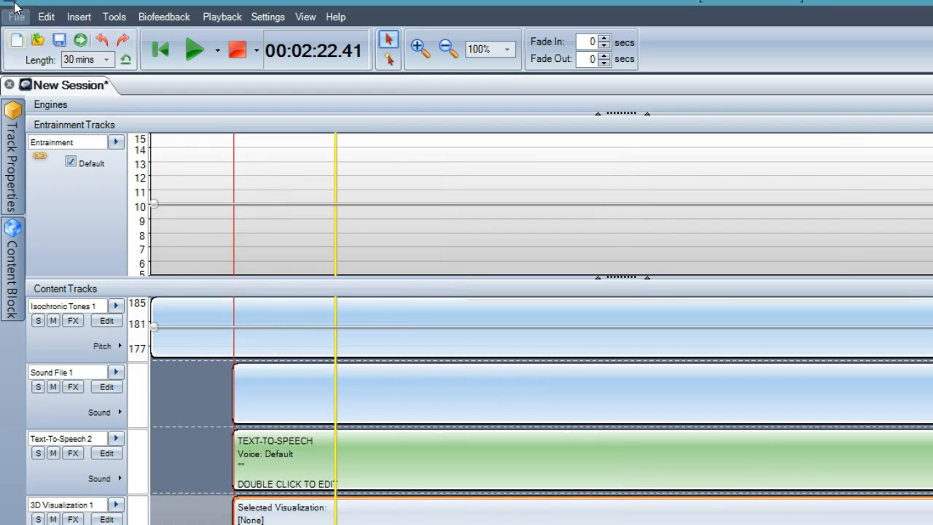
# Undo the block additions until the session's content tracks area is empty.
pyautogui.click(77, 16)
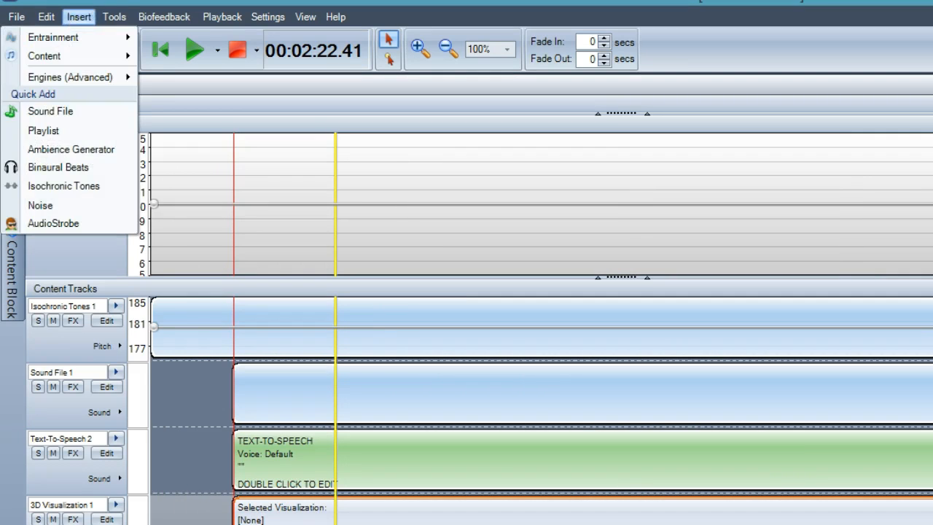
pyautogui.click(102, 41)
pyautogui.click(102, 41)
pyautogui.click(102, 41)
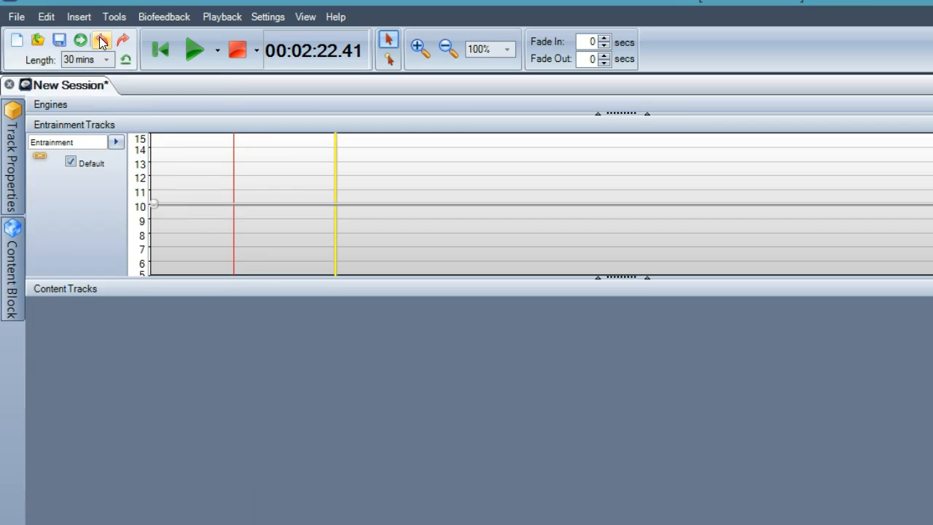
# Reopen the advanced content block dialog and check the entrainment controller for the AudioStrobe block type.
pyautogui.click(70, 17)
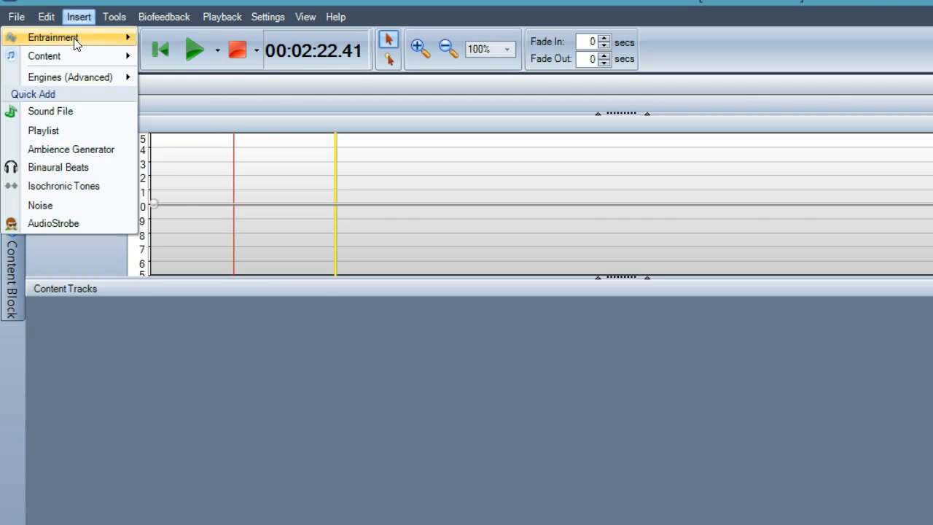
pyautogui.moveTo(73, 52)
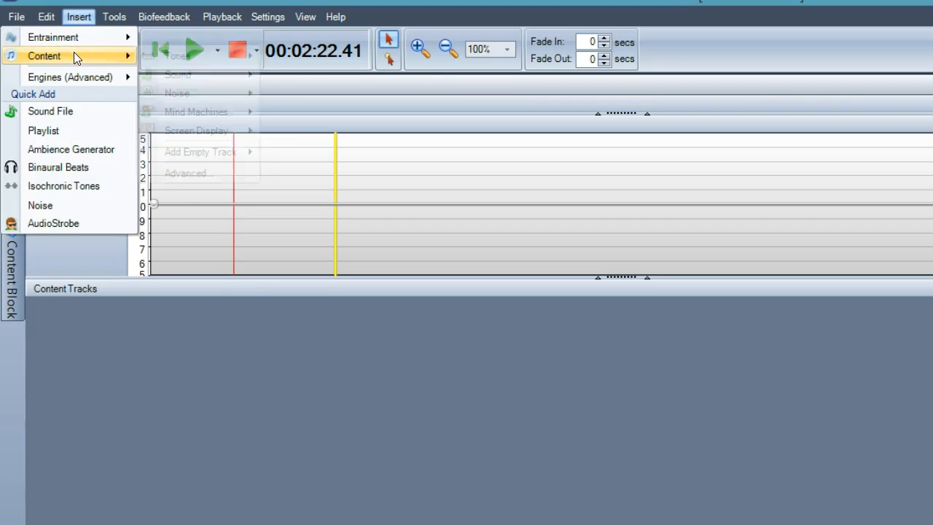
pyautogui.click(178, 172)
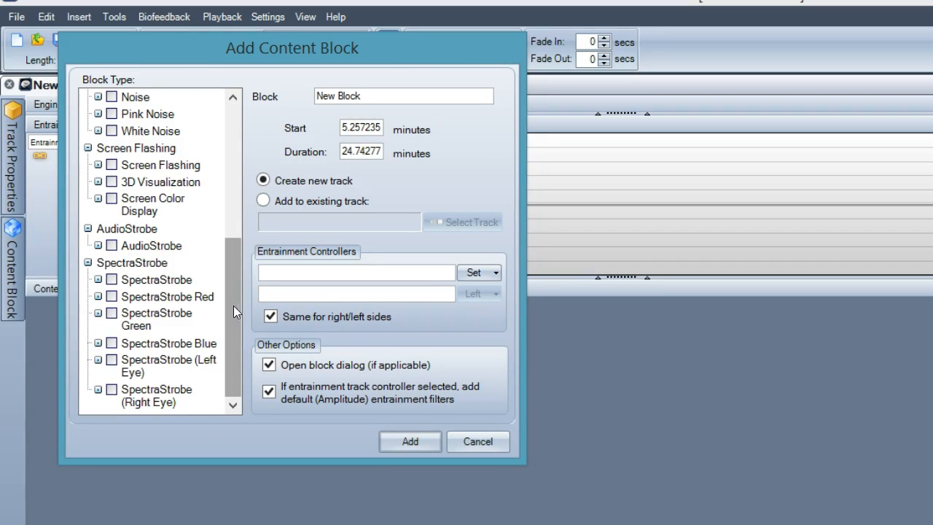
pyautogui.click(153, 246)
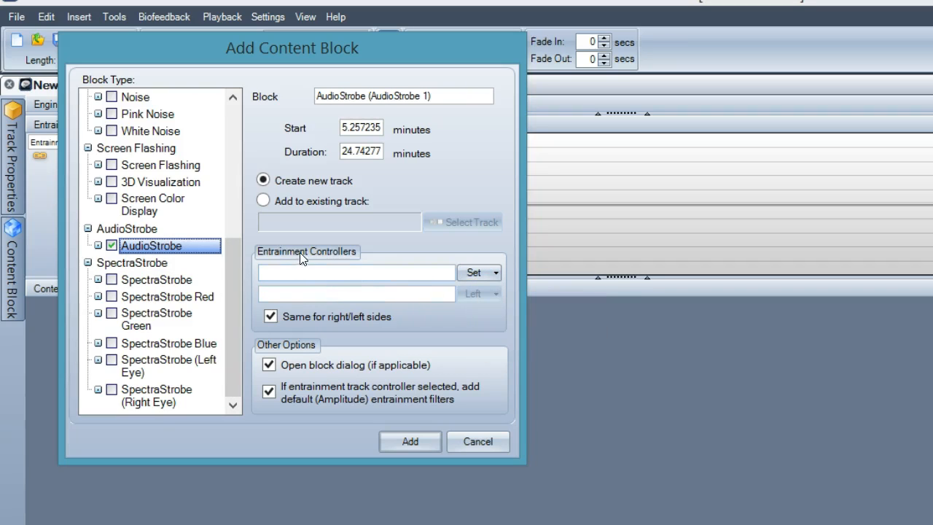
# Check the entrainment controller for the Binaural Beats, Monaural Beats, Harmonic Box X and Isochronic Tones block types.
pyautogui.moveTo(234, 291); pyautogui.dragTo(223, 140)
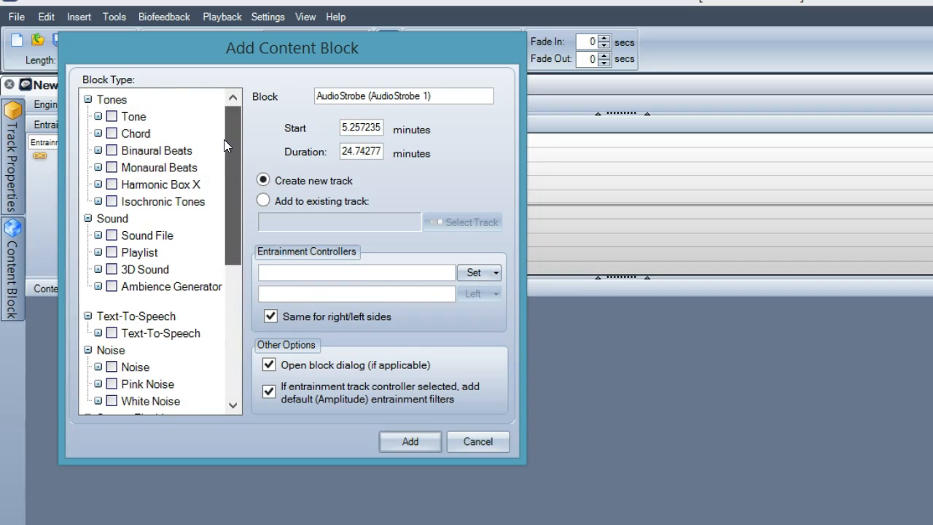
pyautogui.click(162, 152)
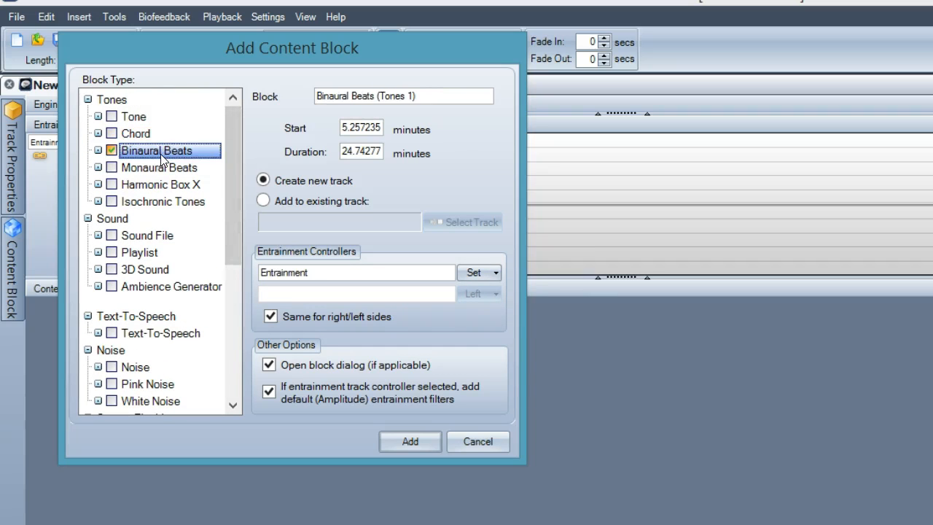
pyautogui.click(170, 169)
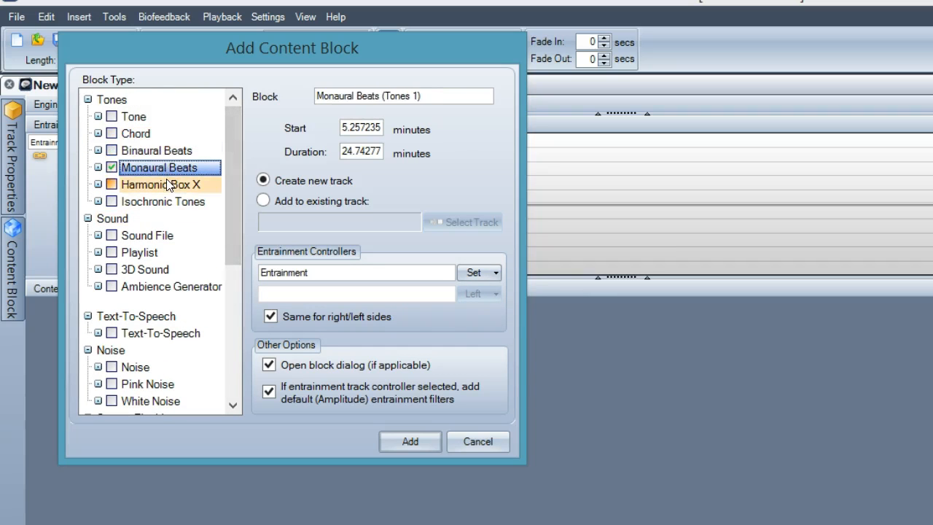
pyautogui.click(168, 185)
pyautogui.moveTo(238, 215); pyautogui.dragTo(247, 347)
pyautogui.click(201, 175)
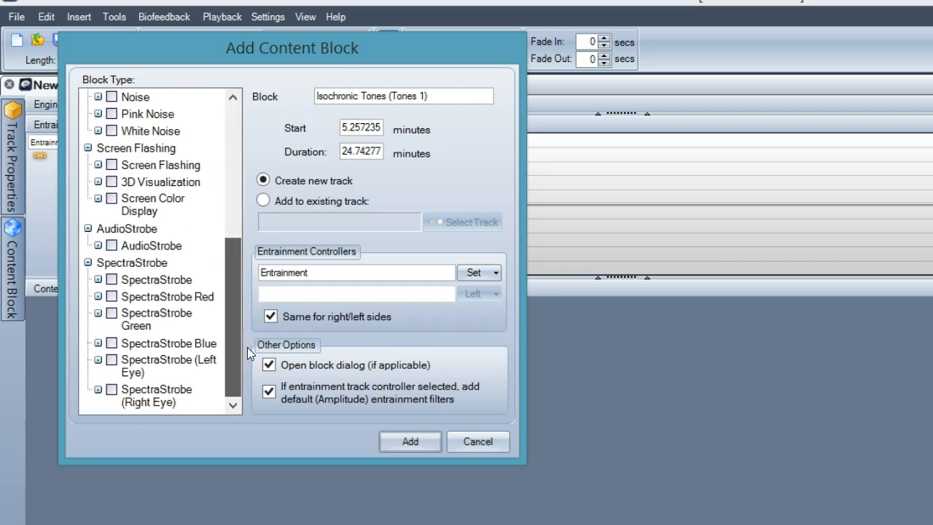
# Compare the entrainment controller for the AudioStrobe and SpectraStrobe block types, and leave the dialog without adding a block.
pyautogui.click(174, 246)
pyautogui.click(175, 283)
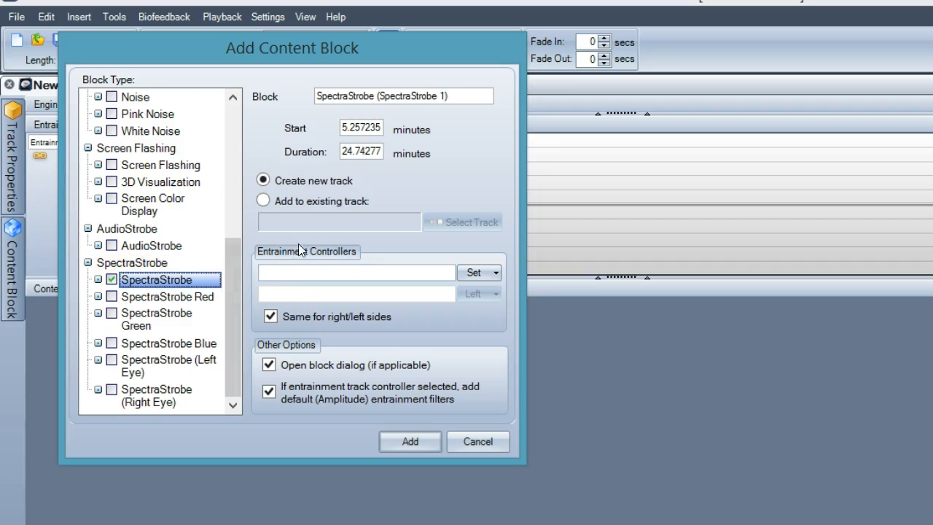
pyautogui.click(477, 441)
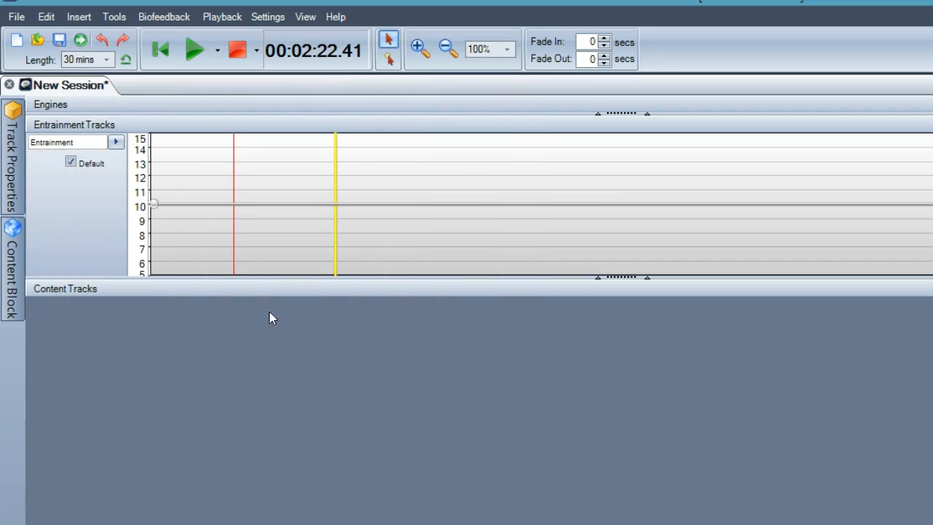
# Examine the content categories and the noise variants offered for adding content to the session.
pyautogui.click(77, 18)
pyautogui.moveTo(73, 56)
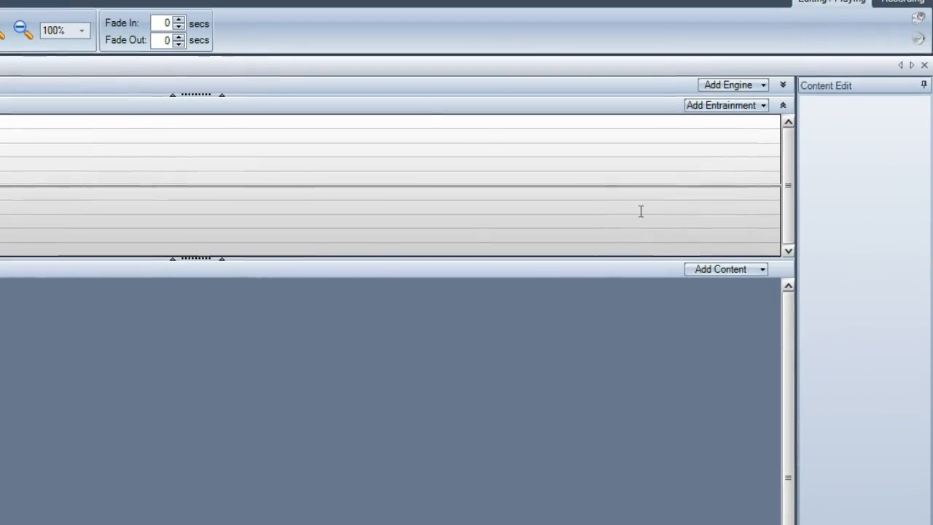
pyautogui.click(709, 267)
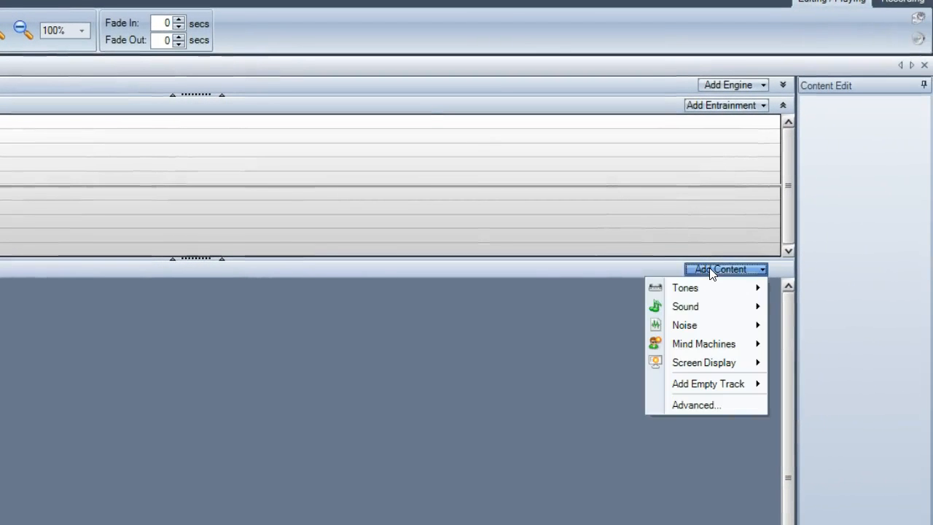
pyautogui.moveTo(715, 327)
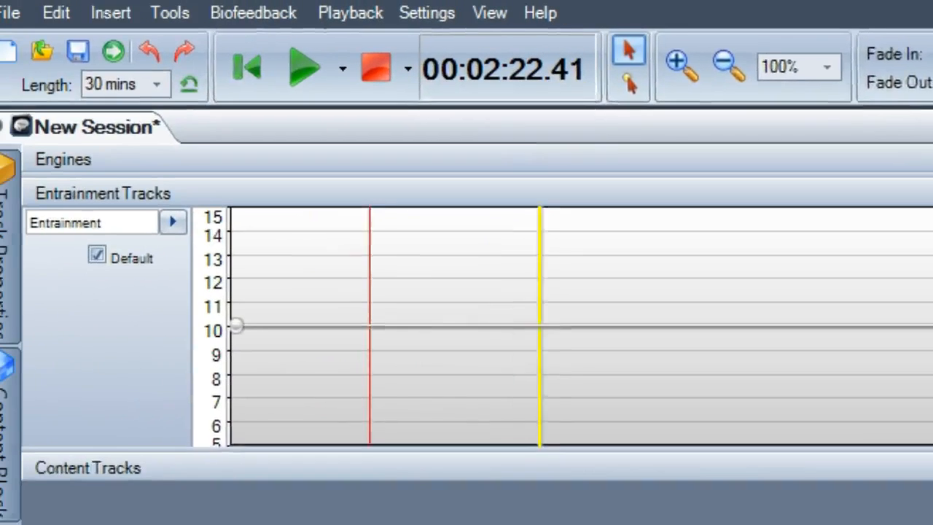
# Look through the tone, sound and noise content types, and add an AudioStrobe mind machine track to the session.
pyautogui.click(132, 13)
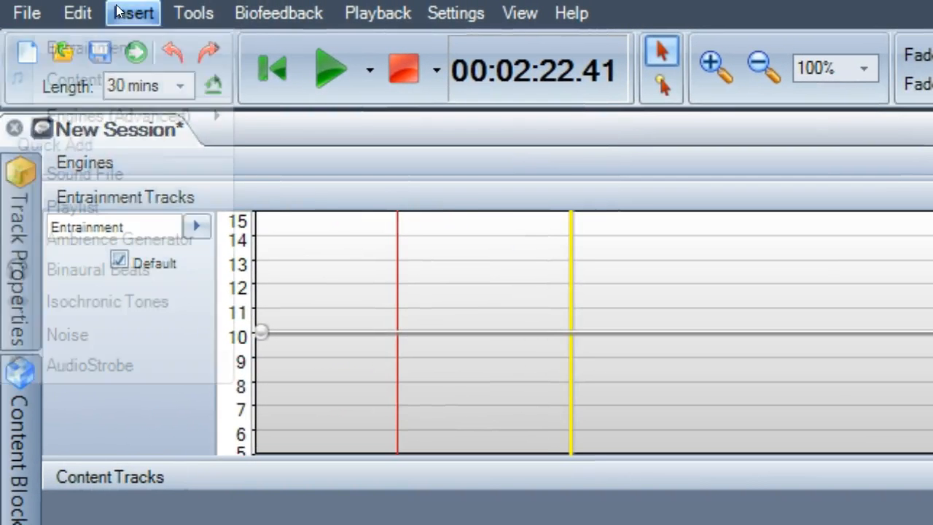
pyautogui.moveTo(120, 78)
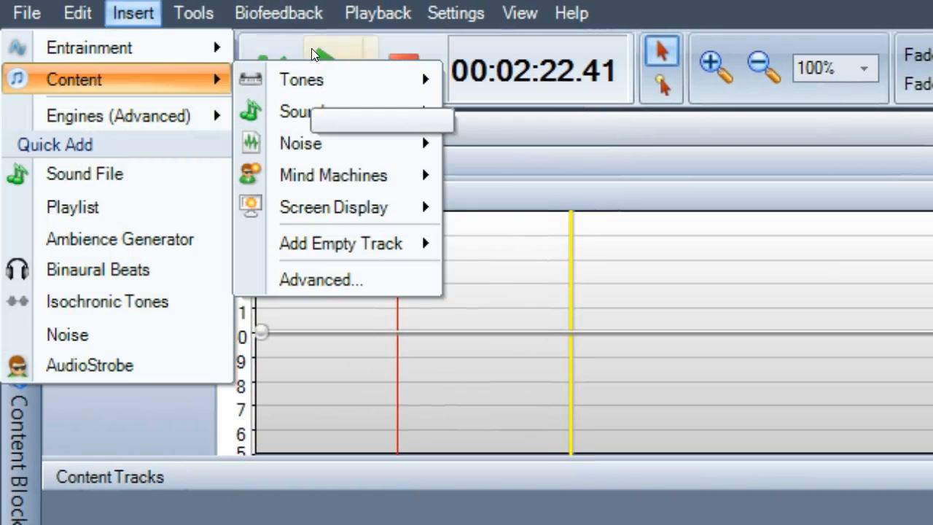
pyautogui.moveTo(314, 78)
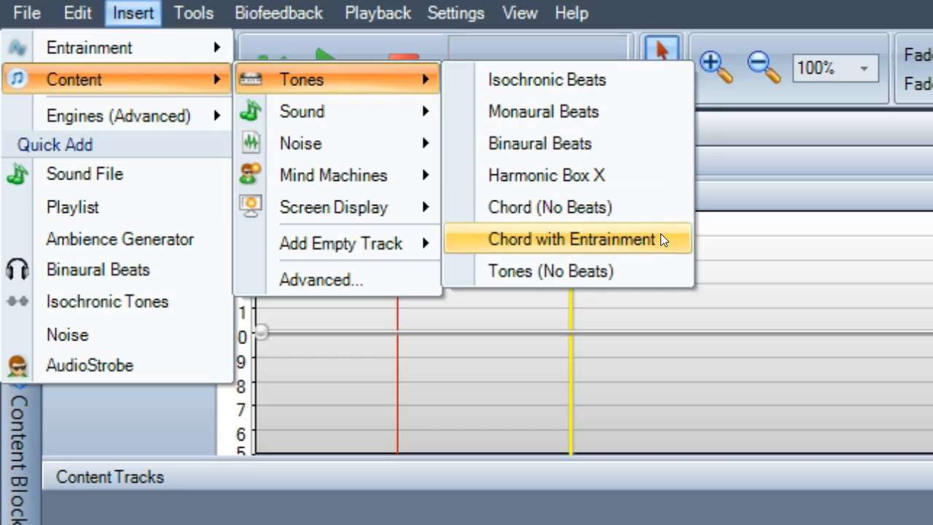
pyautogui.moveTo(295, 120)
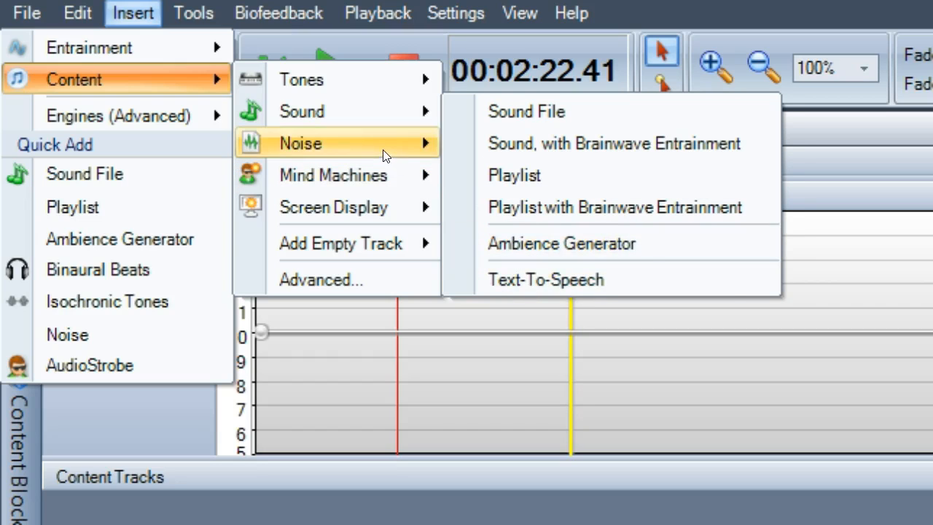
pyautogui.moveTo(385, 149)
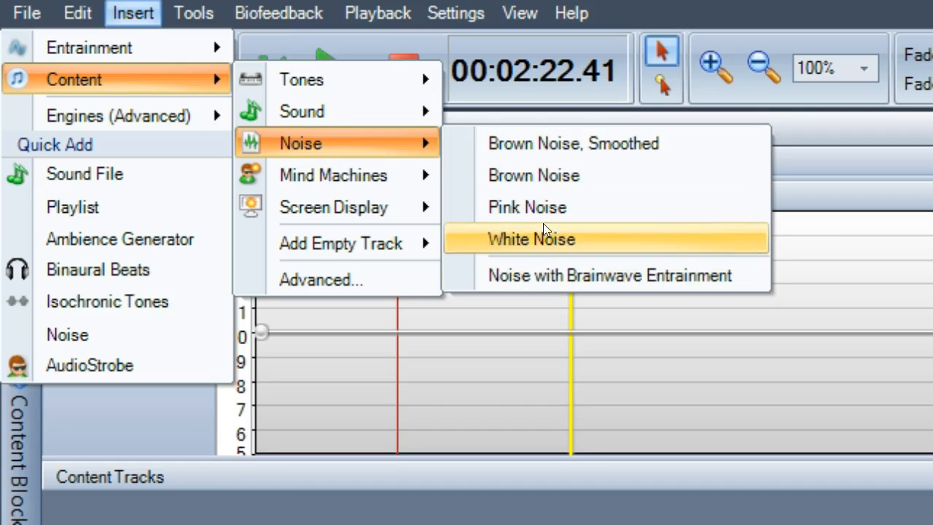
pyautogui.moveTo(393, 171)
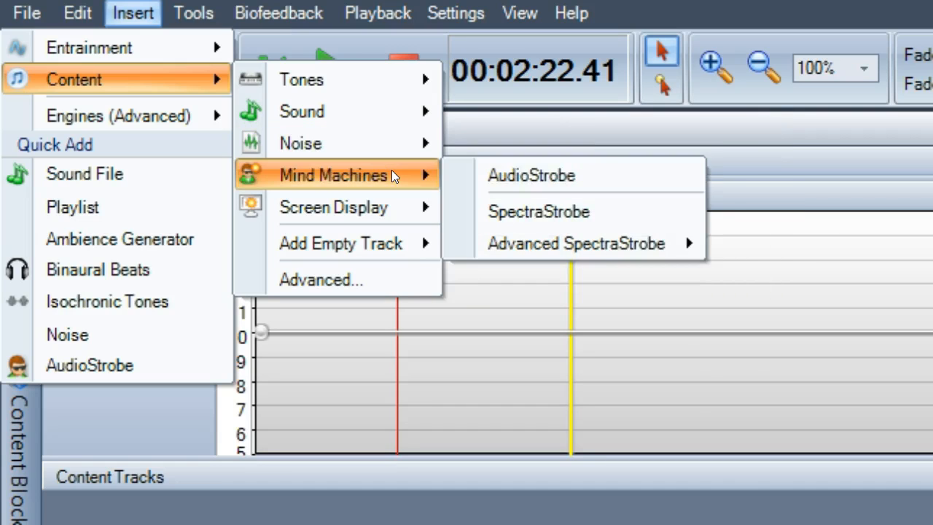
pyautogui.click(550, 180)
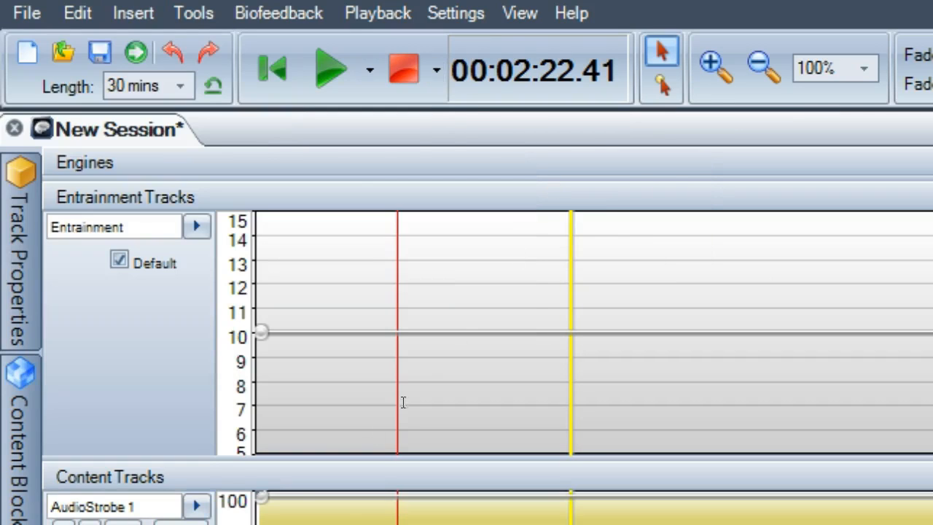
pyautogui.click(21, 274)
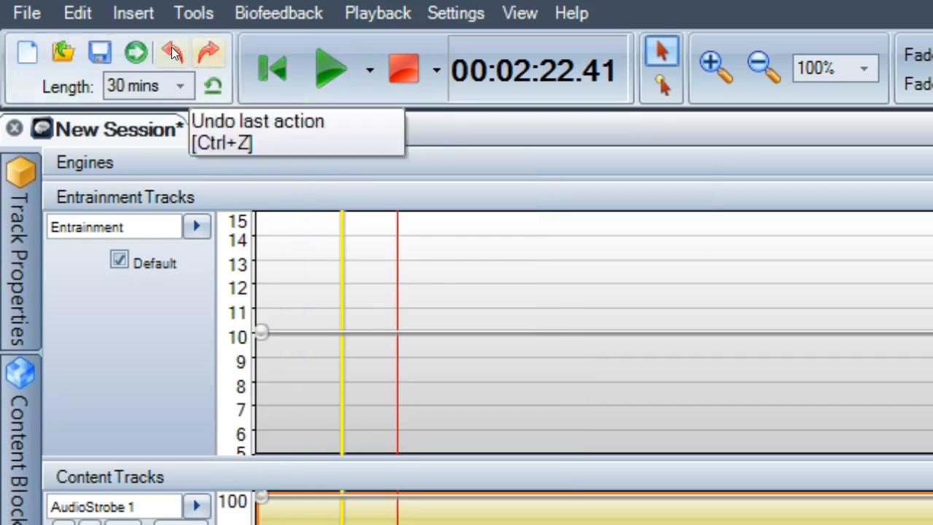
# Add a Screen Flashing track from the screen display content types to the session.
pyautogui.click(139, 16)
pyautogui.moveTo(145, 64)
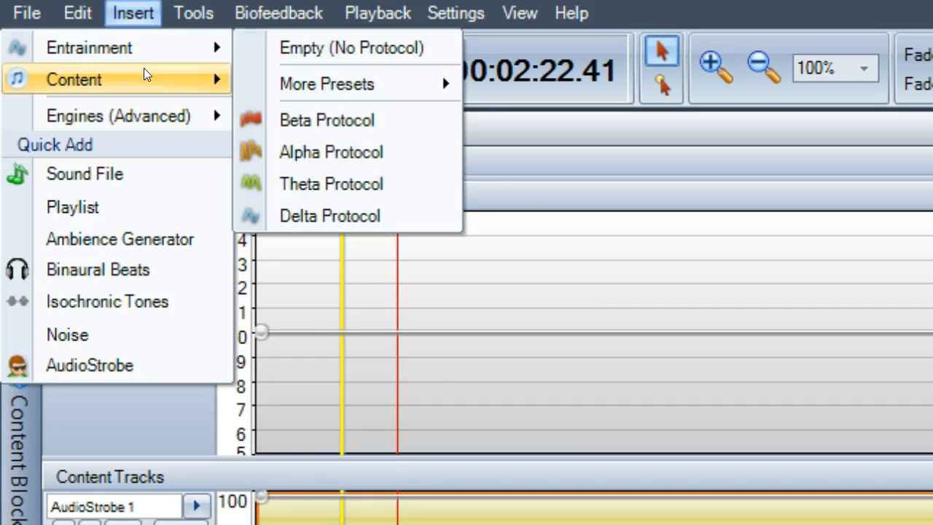
pyautogui.moveTo(260, 77)
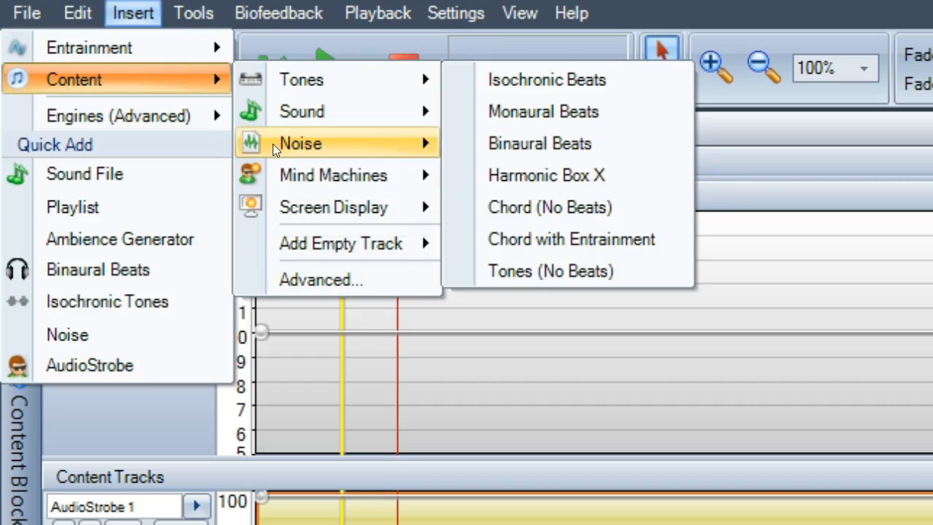
pyautogui.moveTo(277, 172)
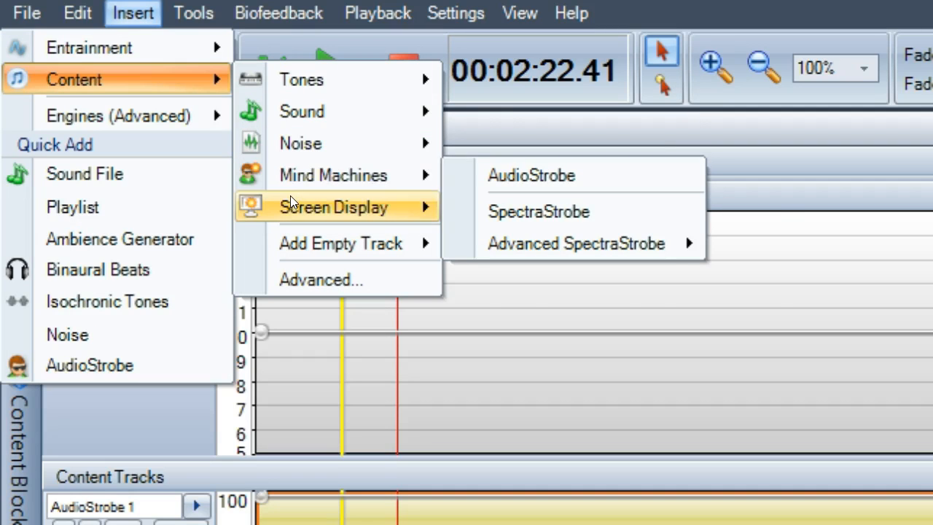
pyautogui.moveTo(290, 195)
pyautogui.click(470, 208)
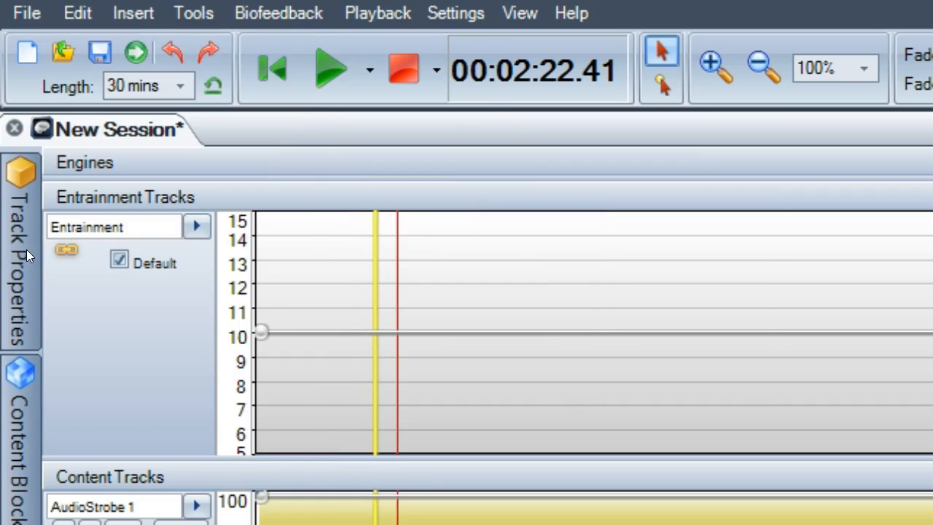
pyautogui.moveTo(21, 250)
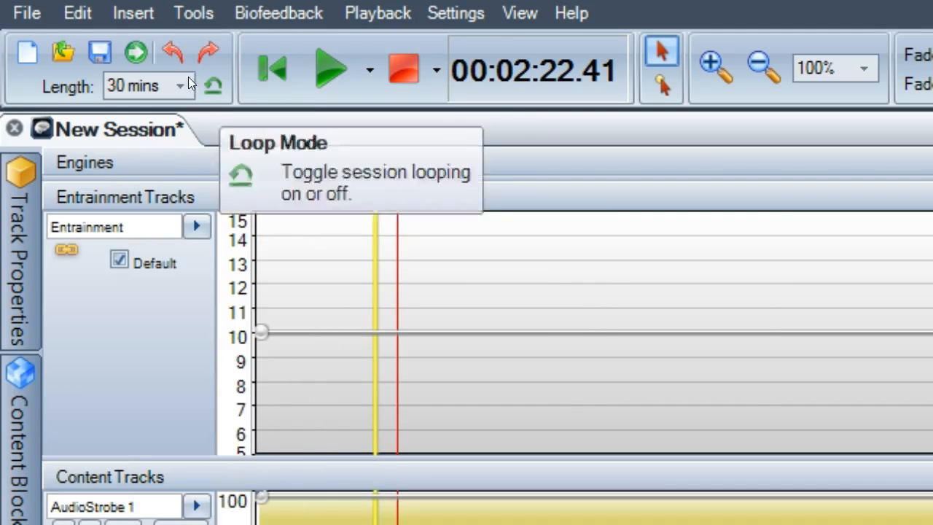
# Examine the Tones and Mind Machines content types without adding a block, and select the AudioStrobe block.
pyautogui.click(147, 20)
pyautogui.moveTo(149, 72)
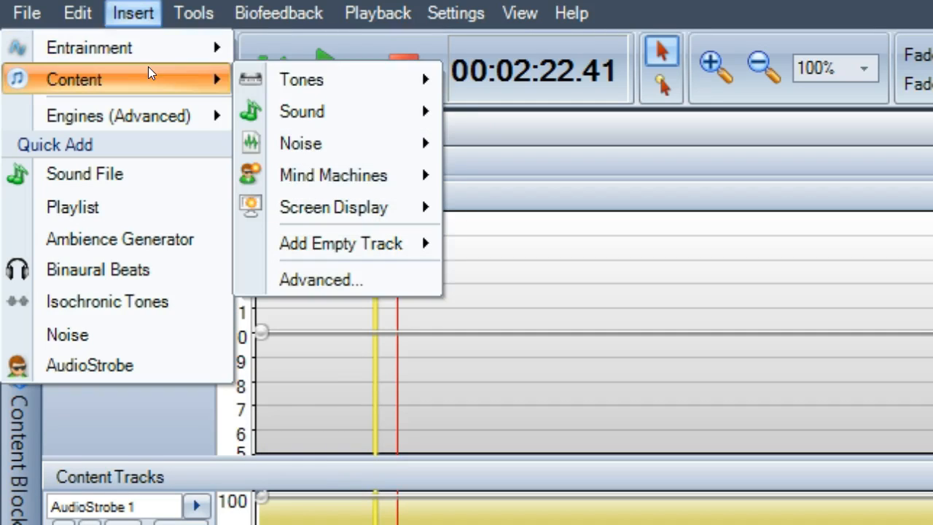
pyautogui.moveTo(300, 99)
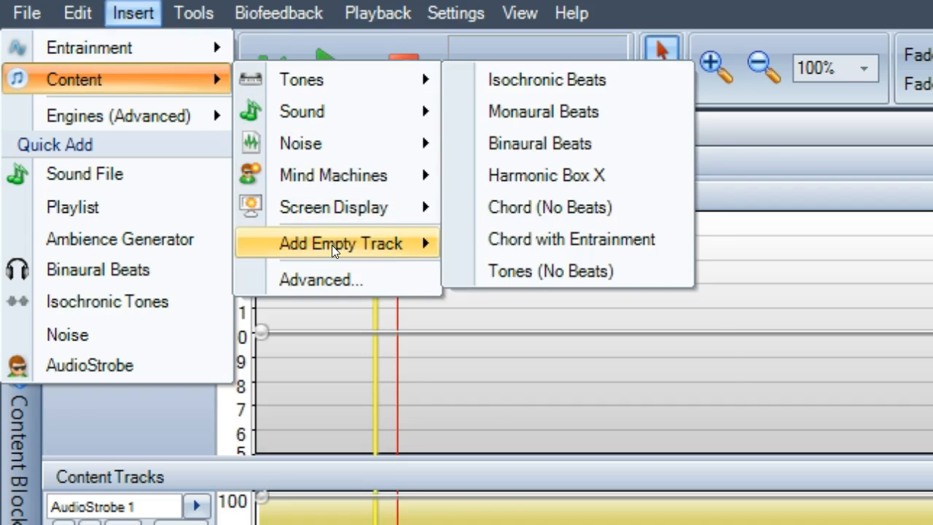
pyautogui.moveTo(332, 244)
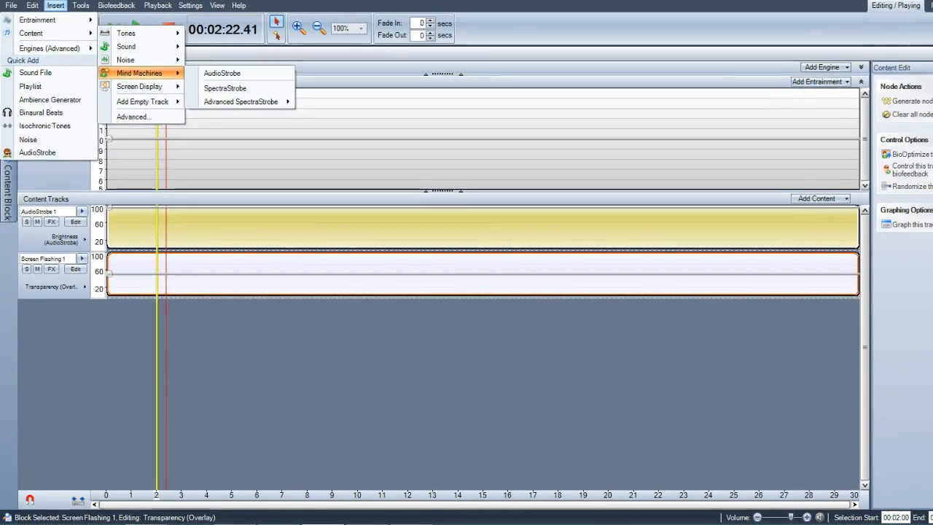
pyautogui.click(719, 153)
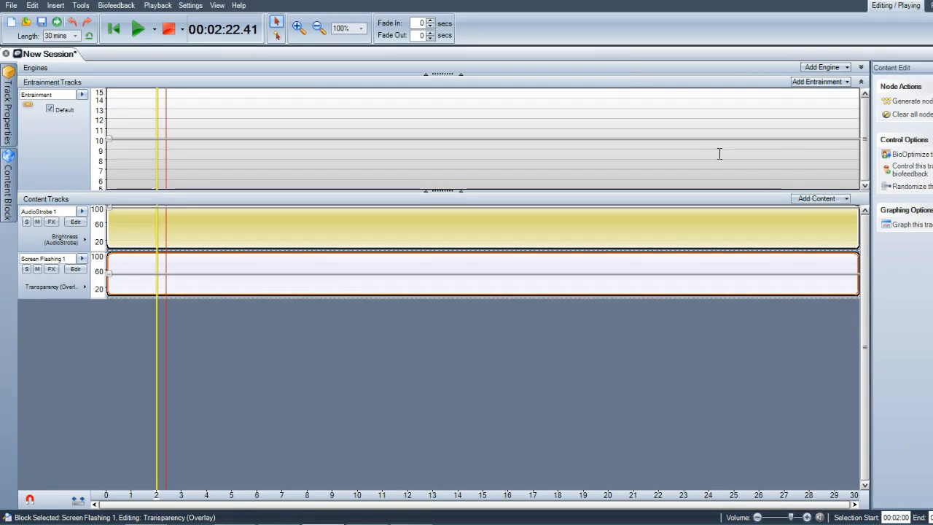
pyautogui.click(806, 207)
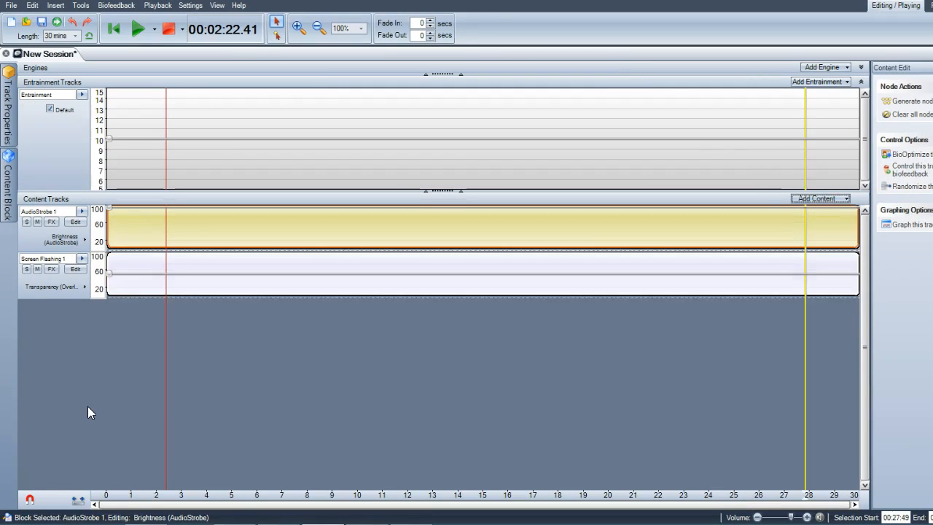